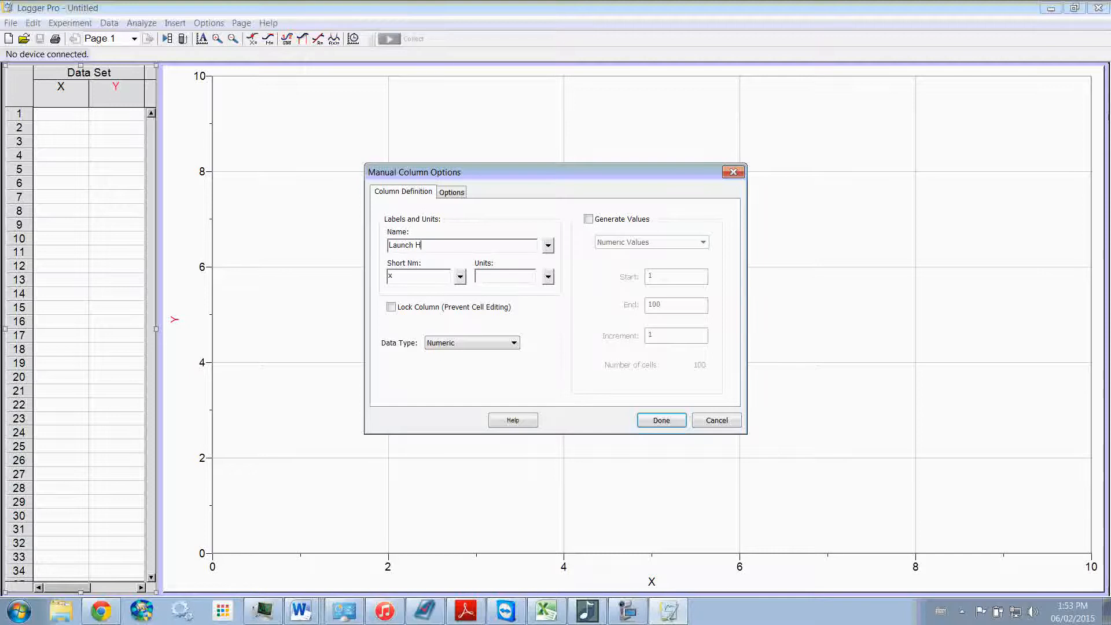
- Define the X column as Launch Height with short name LNCH and units m
{"action": "left_click", "coordinate": [406, 276]}
{"action": "key", "text": "BackSpace"}
{"action": "type", "text": "ln"}
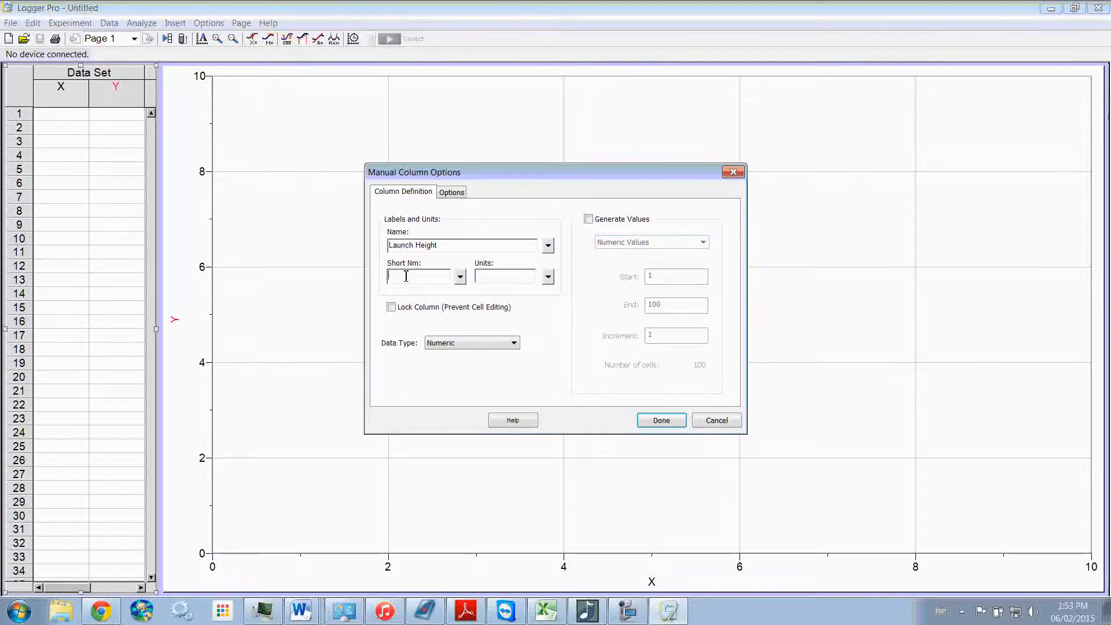
{"action": "type", "text": "CH"}
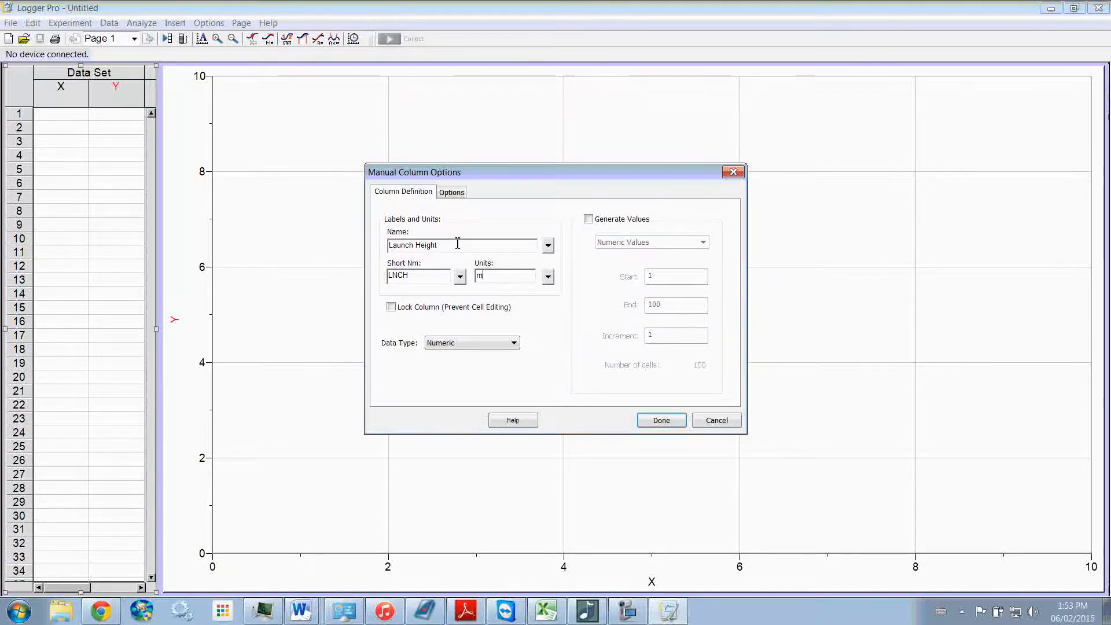
{"action": "left_click", "coordinate": [660, 422]}
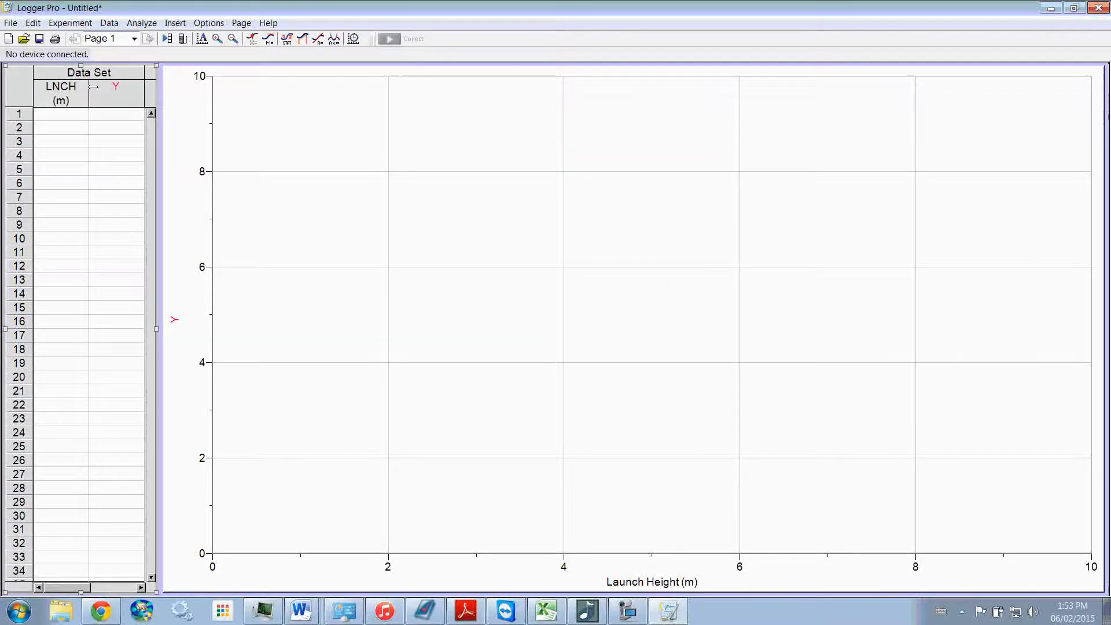
- Widen the LNCH column, narrow the graph from its table side, and extend the data table into the freed space
{"action": "left_click_drag", "start_coordinate": [89, 87], "coordinate": [102, 86]}
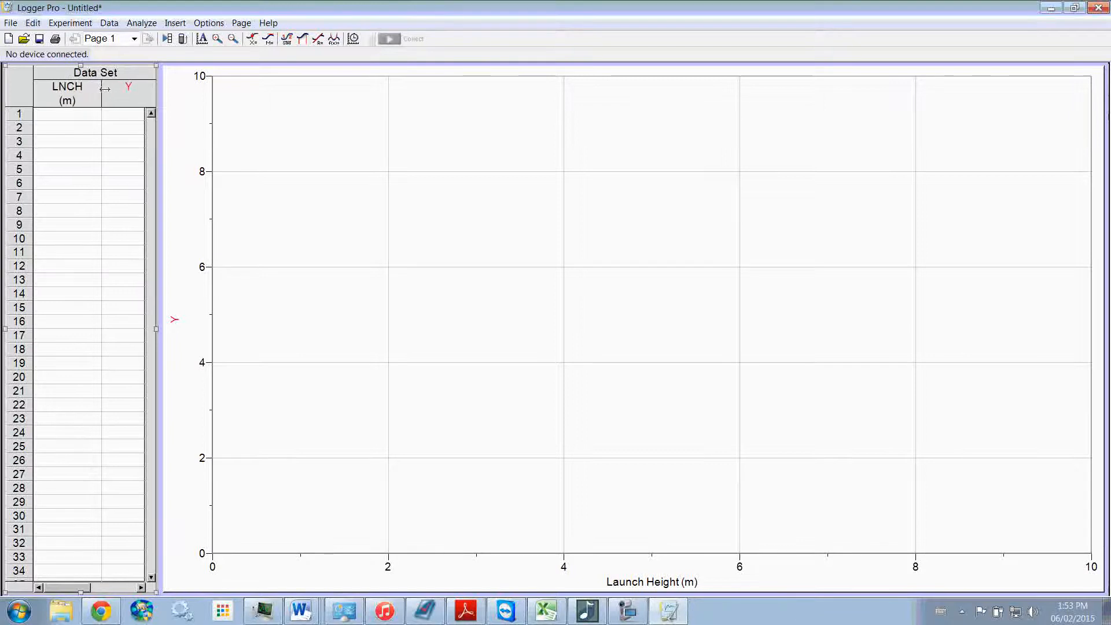
{"action": "left_click", "coordinate": [166, 119]}
{"action": "left_click", "coordinate": [164, 108]}
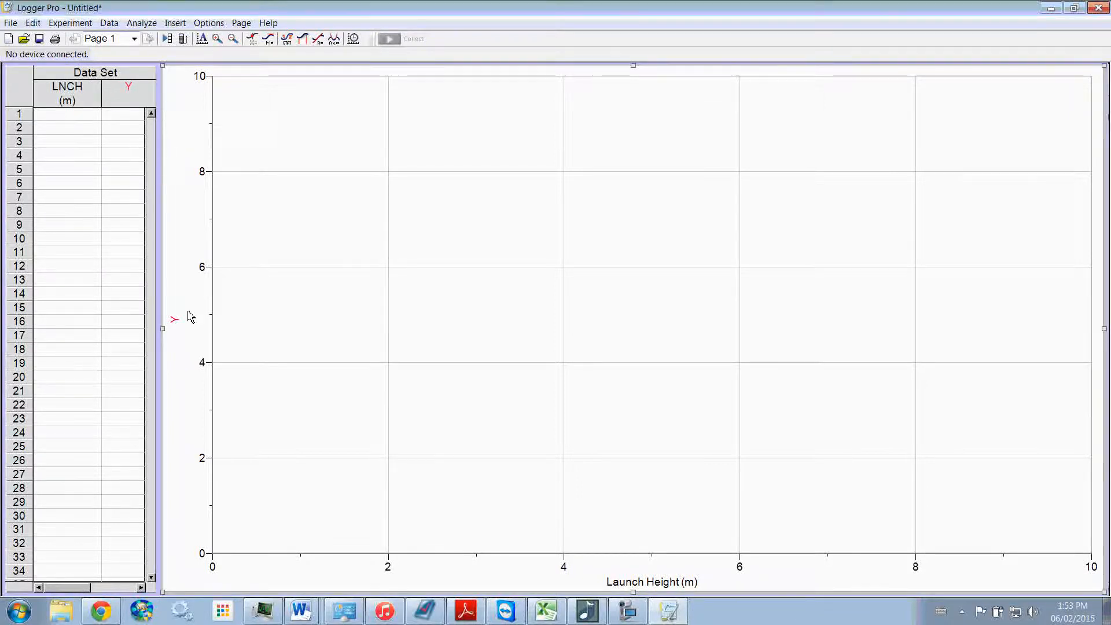
{"action": "left_click", "coordinate": [160, 330]}
{"action": "left_click_drag", "start_coordinate": [164, 334], "coordinate": [350, 347]}
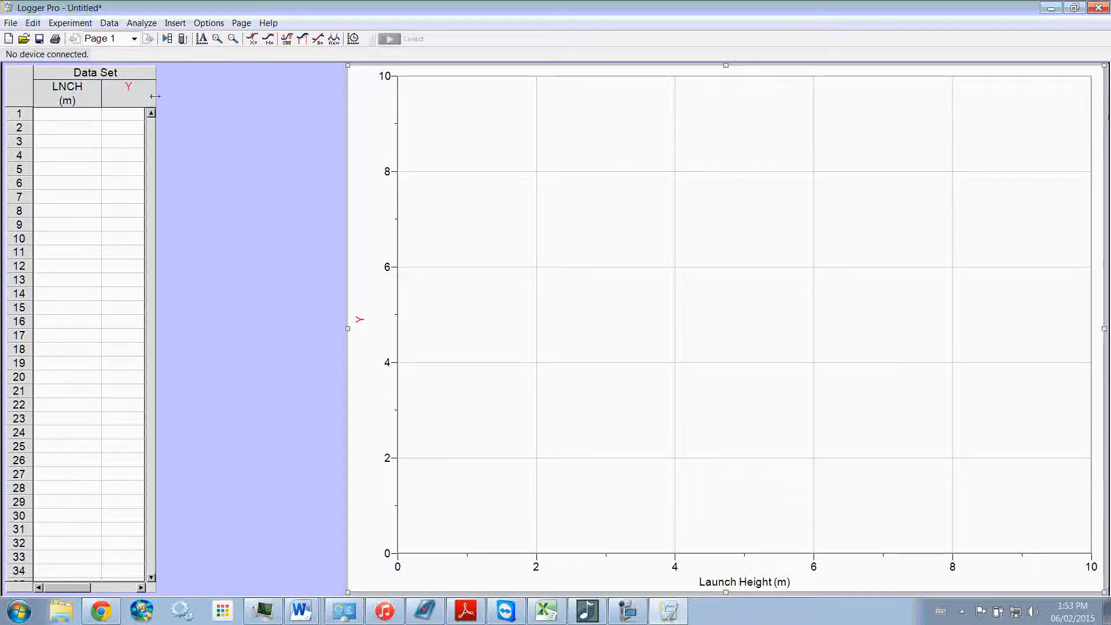
{"action": "mouse_move", "coordinate": [155, 94]}
{"action": "left_mouse_down"}
{"action": "mouse_move", "coordinate": [203, 100]}
{"action": "mouse_move", "coordinate": [141, 91]}
{"action": "mouse_move", "coordinate": [153, 91]}
{"action": "left_mouse_up"}
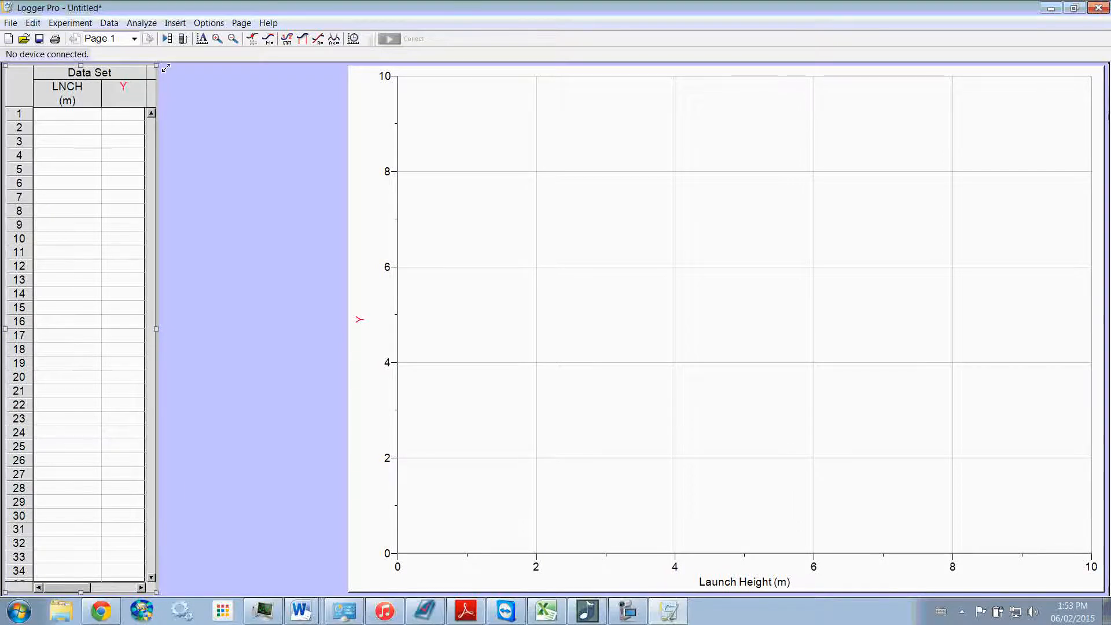
{"action": "left_click_drag", "start_coordinate": [166, 68], "coordinate": [230, 68]}
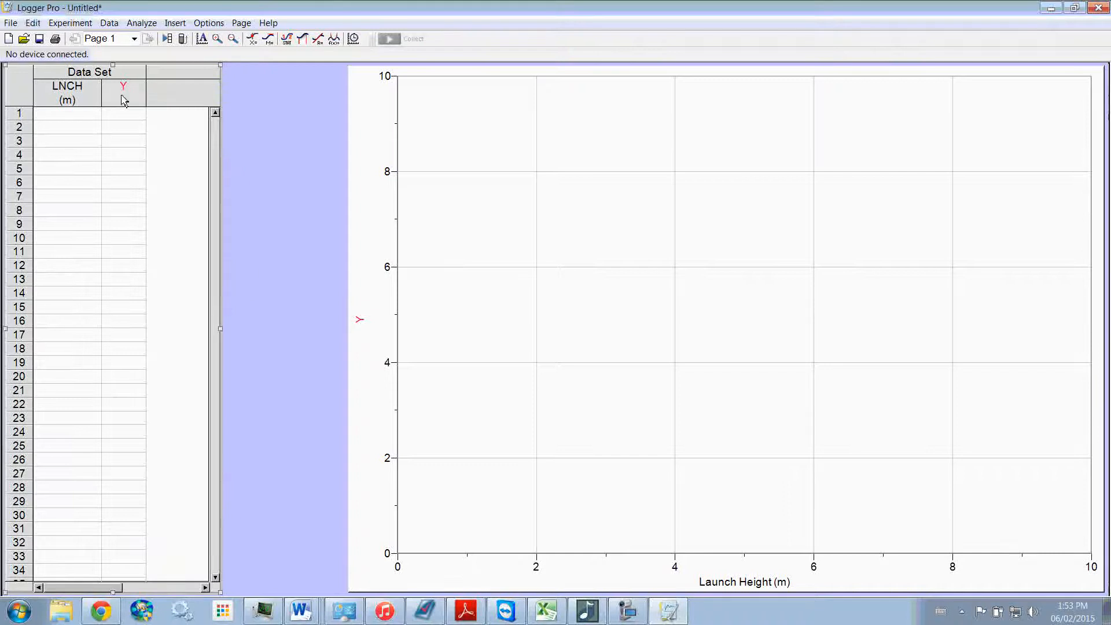
- Define the Y column as Range with short name RNG and units m, and widen it to fit
{"action": "double_click", "coordinate": [123, 97]}
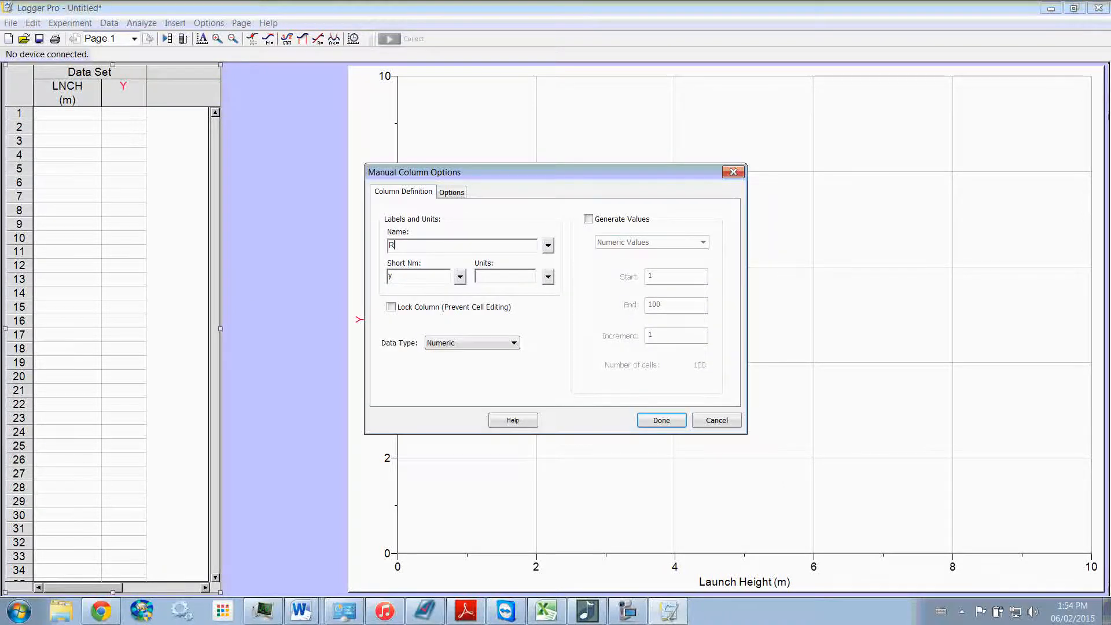
{"action": "type", "text": "Range"}
{"action": "double_click", "coordinate": [424, 276]}
{"action": "type", "text": "RNG"}
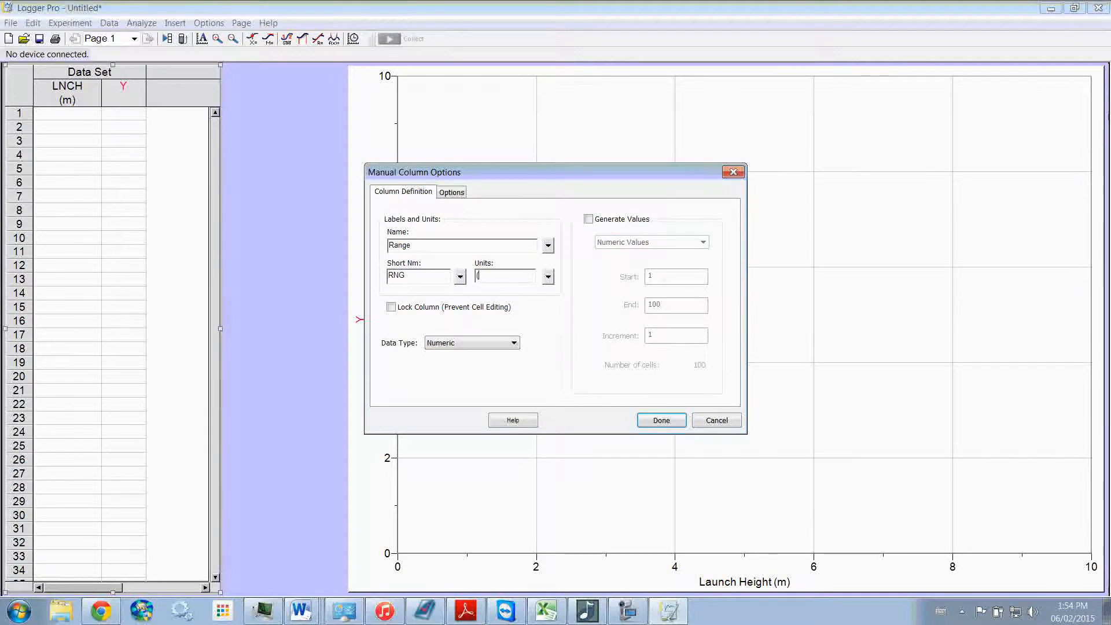
{"action": "left_click", "coordinate": [478, 276]}
{"action": "type", "text": "m"}
{"action": "left_click", "coordinate": [653, 427]}
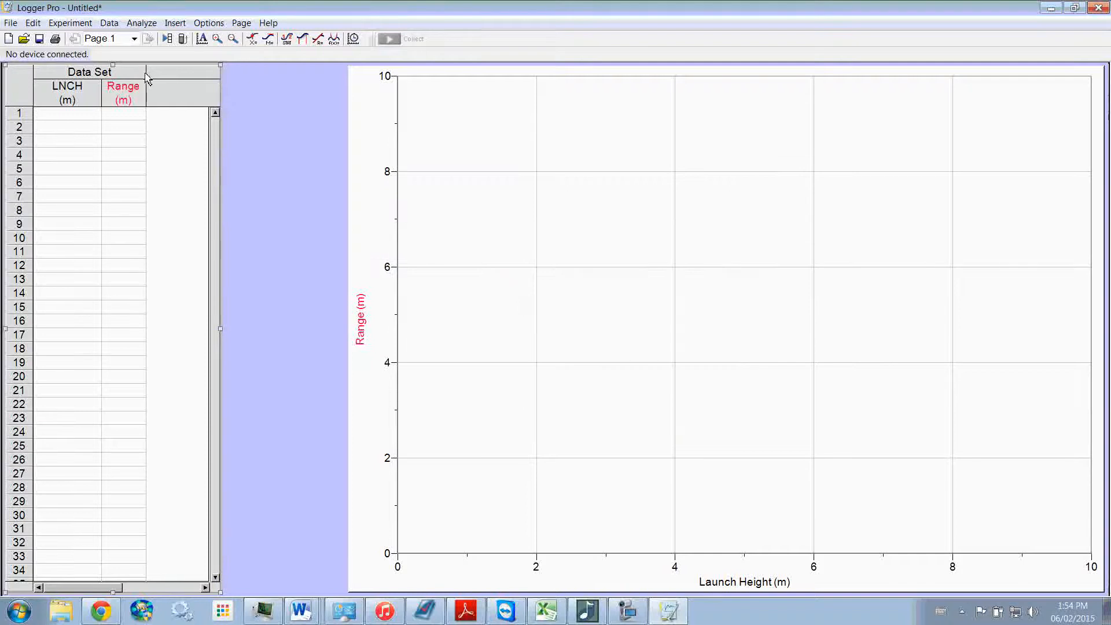
{"action": "left_click_drag", "start_coordinate": [146, 93], "coordinate": [163, 116]}
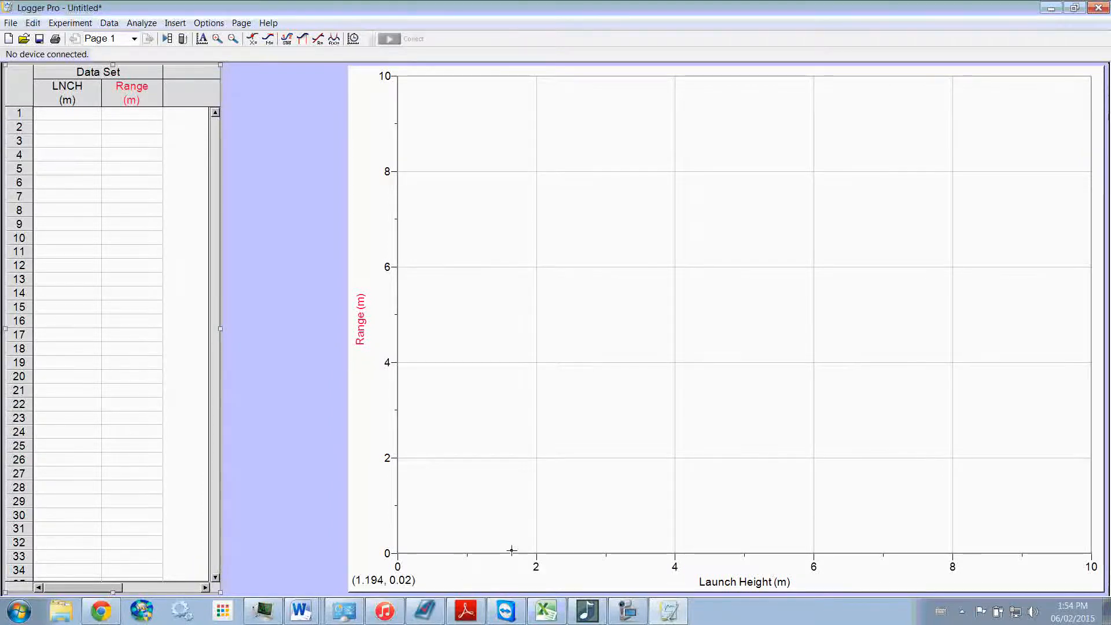
- Copy the launch heights in A5:A9 of the Excel workbook Excel Lab Analysis into the LNCH column in Logger Pro
{"action": "mouse_move", "coordinate": [559, 619]}
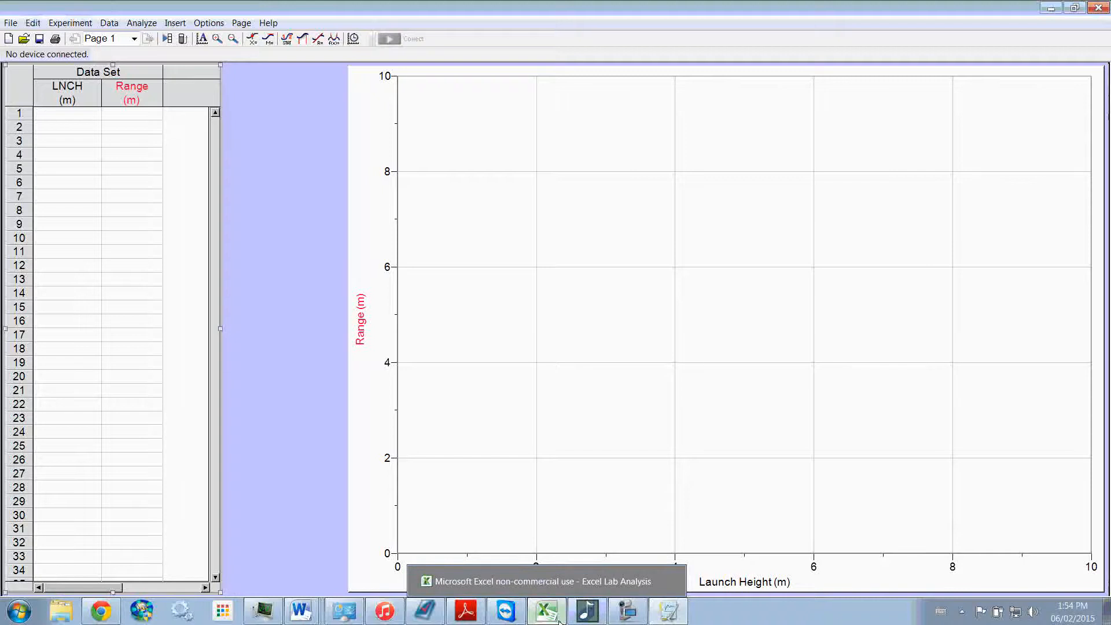
{"action": "left_click", "coordinate": [558, 619]}
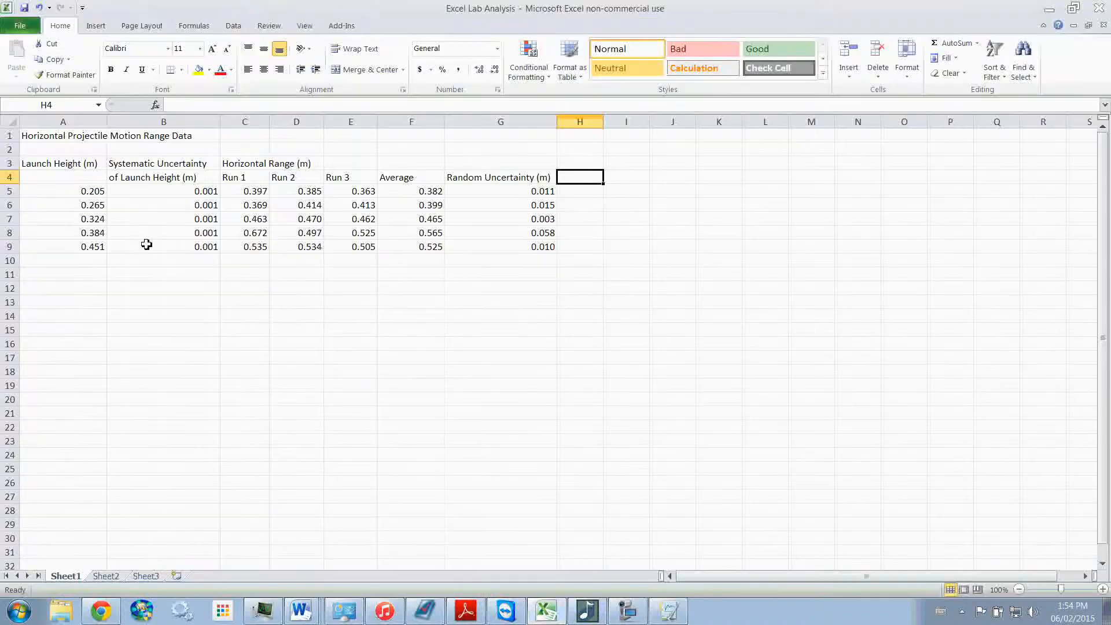
{"action": "left_click", "coordinate": [80, 193]}
{"action": "left_click_drag", "start_coordinate": [80, 193], "coordinate": [87, 242]}
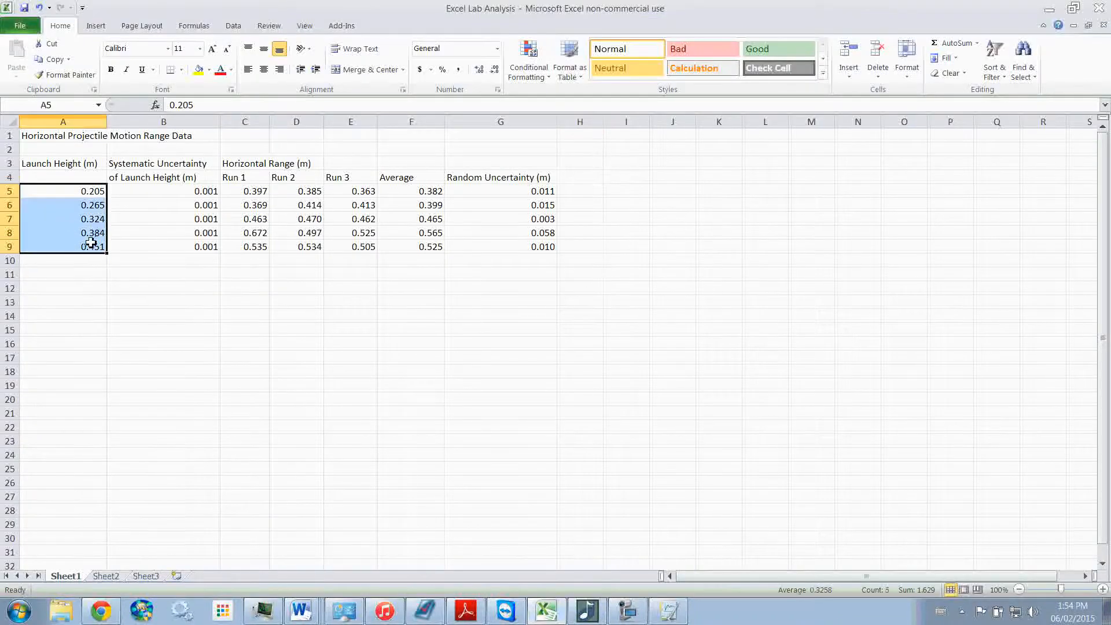
{"action": "key", "text": "ctrl+c"}
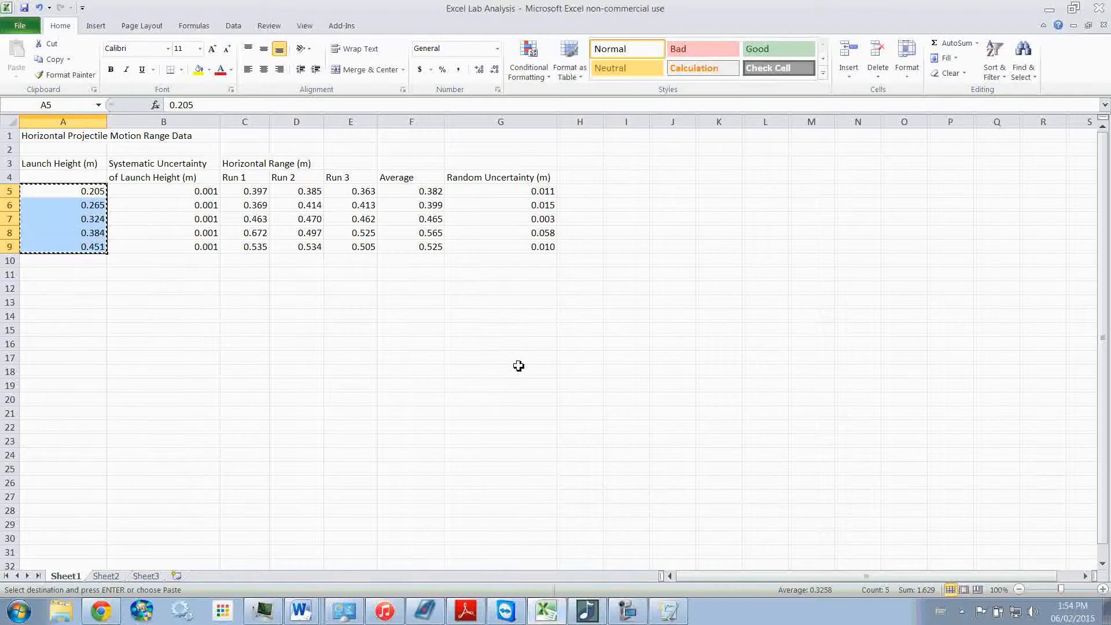
{"action": "key", "text": "alt+Tab"}
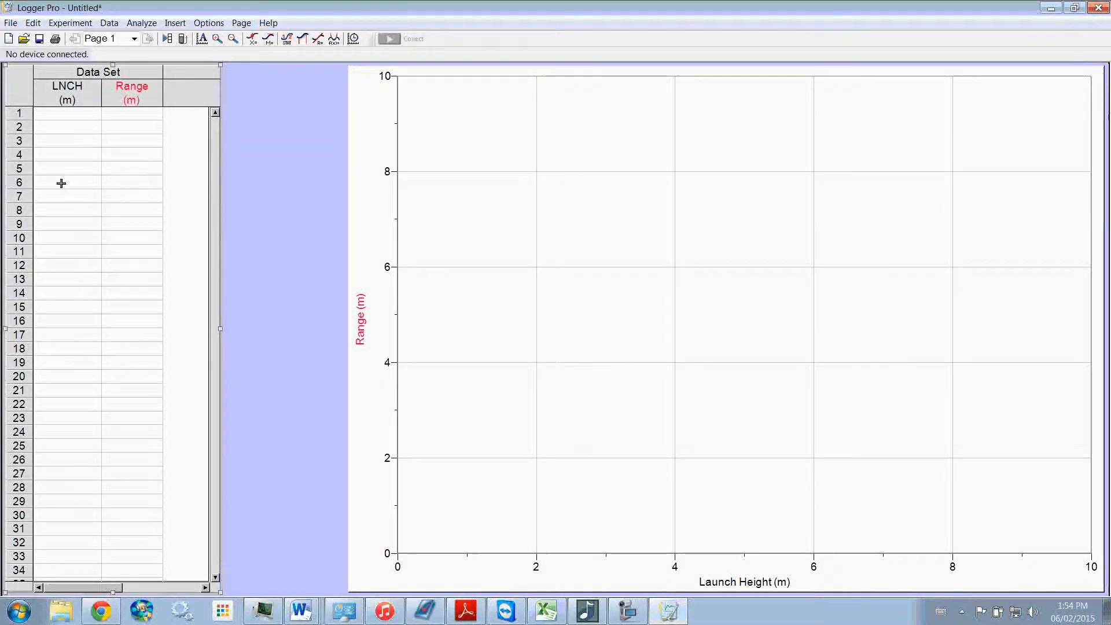
{"action": "left_click", "coordinate": [65, 119]}
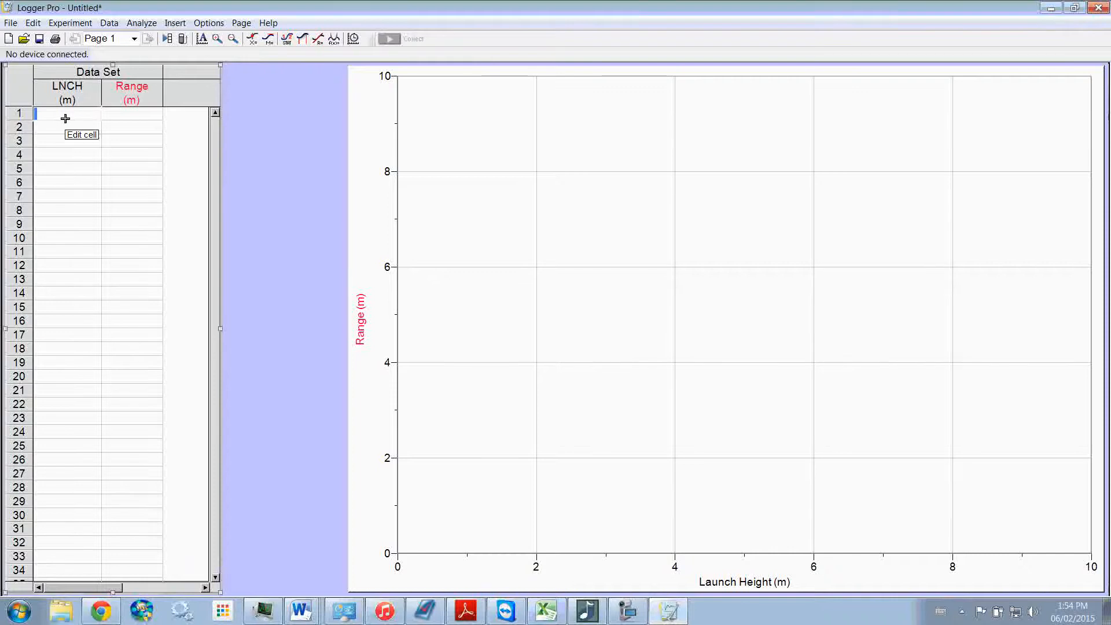
{"action": "key", "text": "ctrl+v"}
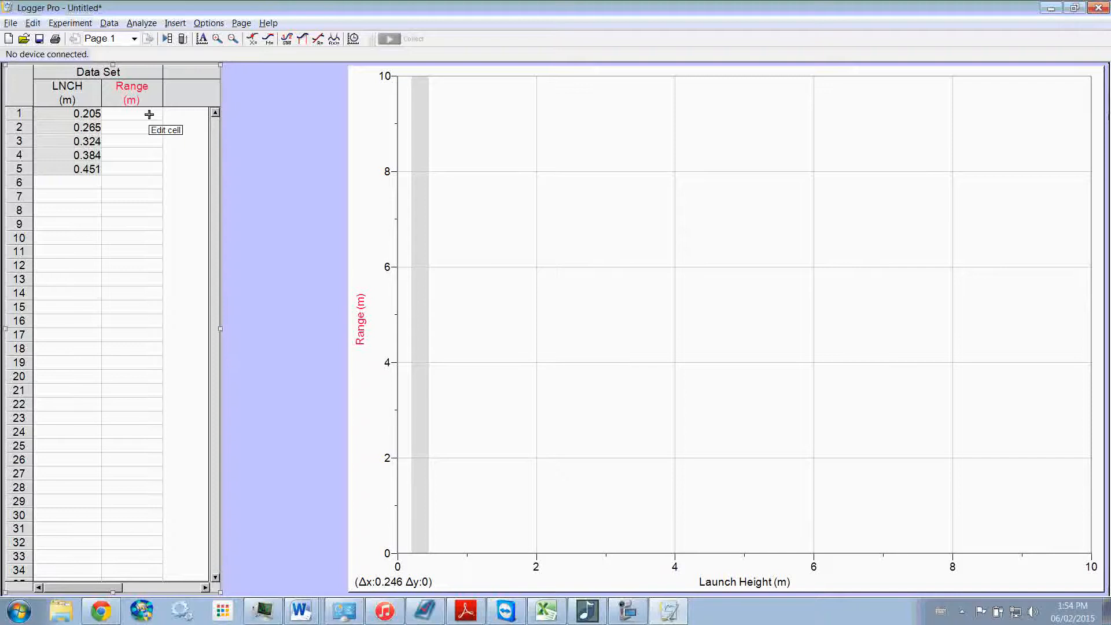
- Copy the average ranges in F5:F9 of the Excel sheet into the Range column in Logger Pro
{"action": "key", "text": "alt+Tab"}
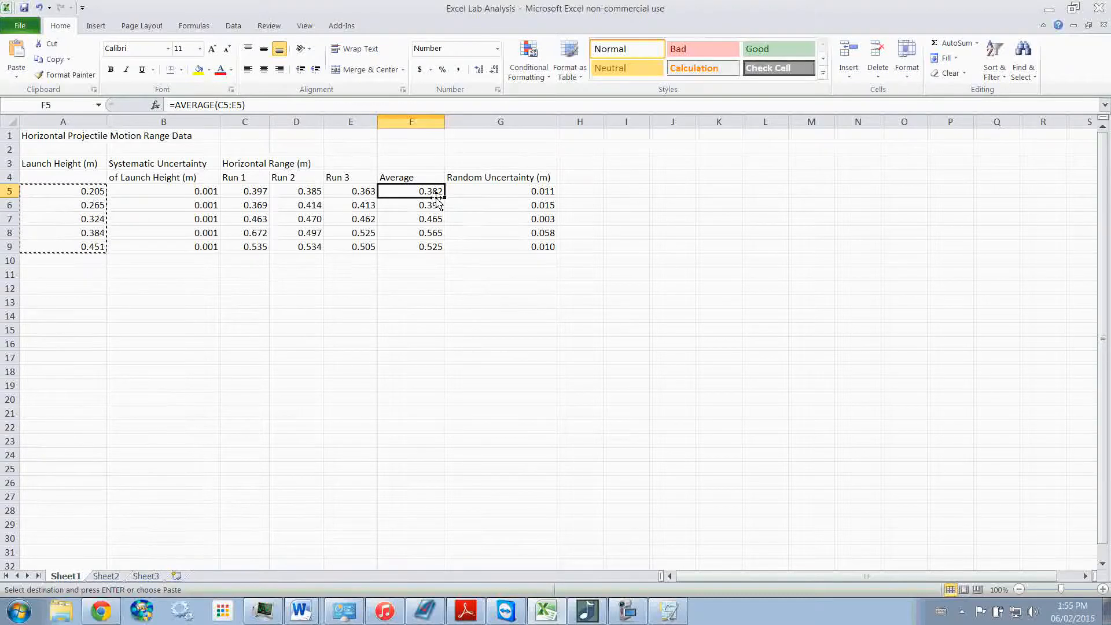
{"action": "left_click_drag", "start_coordinate": [438, 198], "coordinate": [438, 247]}
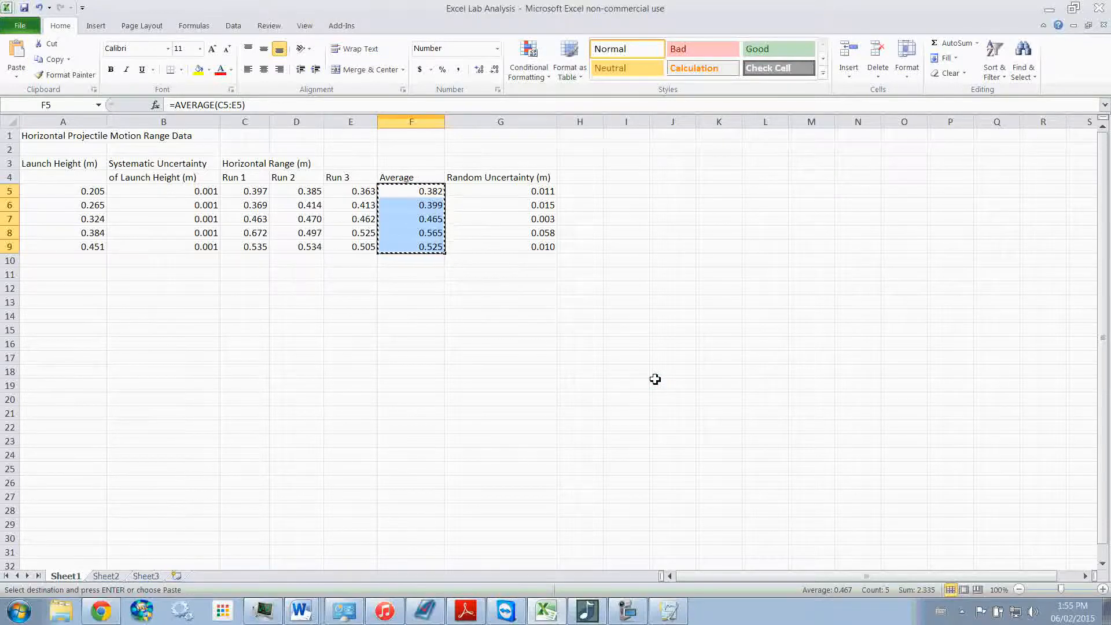
{"action": "key", "text": "alt+Tab"}
{"action": "left_click", "coordinate": [146, 116]}
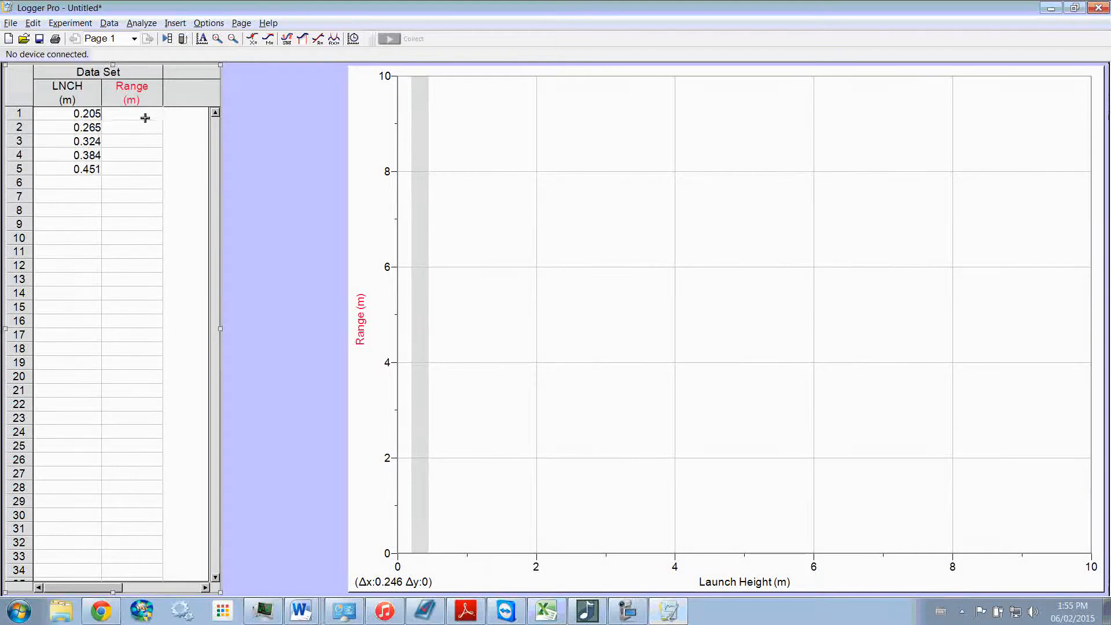
{"action": "key", "text": "ctrl+v"}
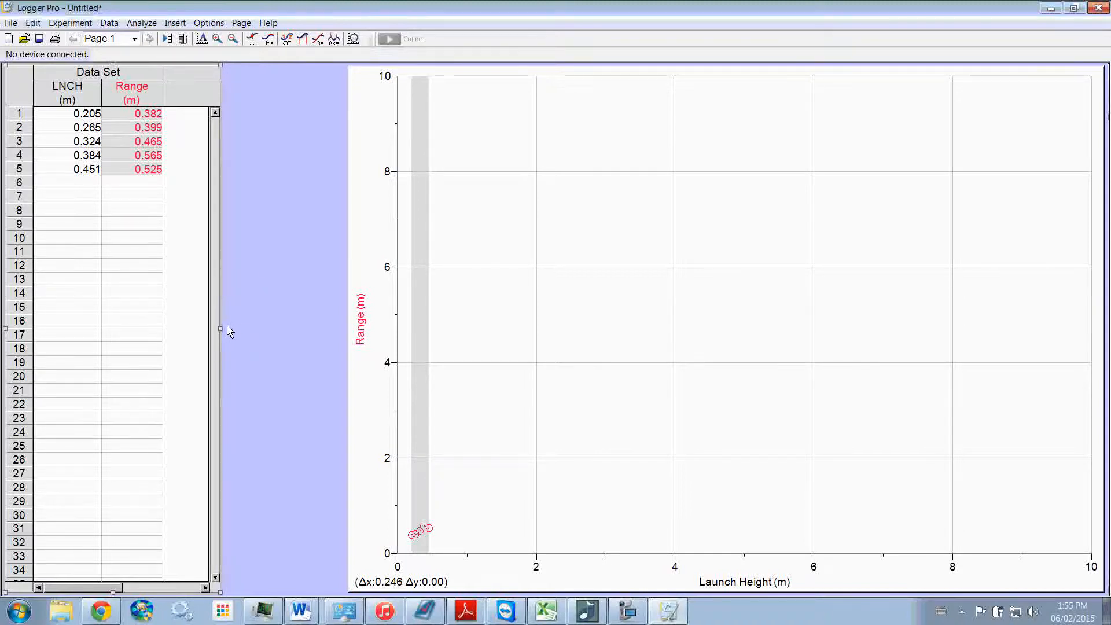
- Widen the data table to make room for another column, and open the Data Browser, moved aside and enlarged
{"action": "left_click_drag", "start_coordinate": [225, 329], "coordinate": [256, 329]}
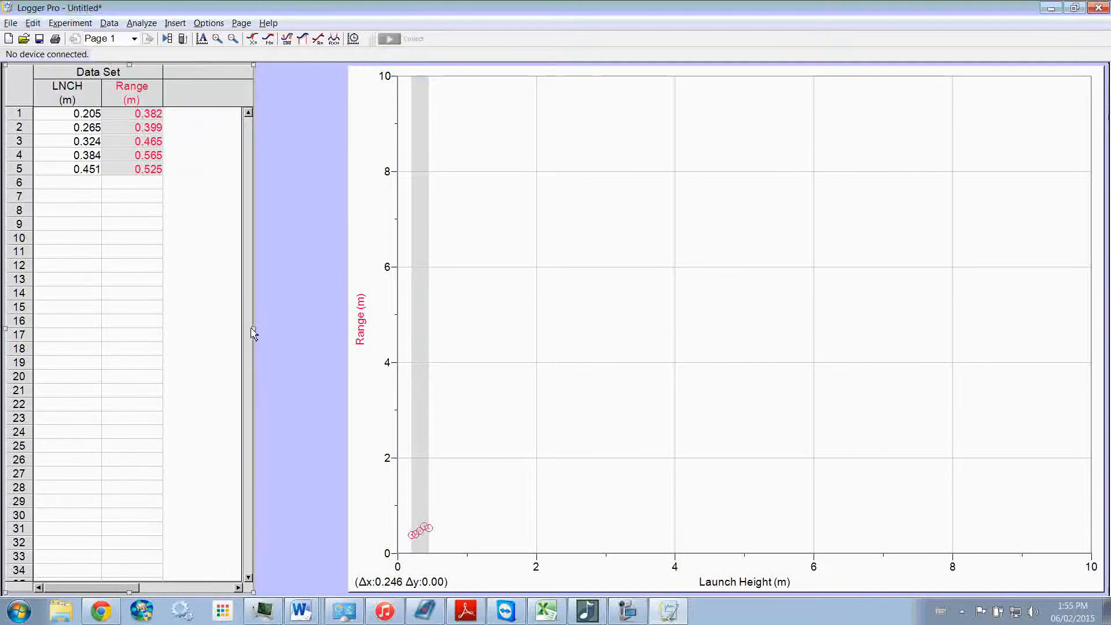
{"action": "left_click", "coordinate": [200, 246]}
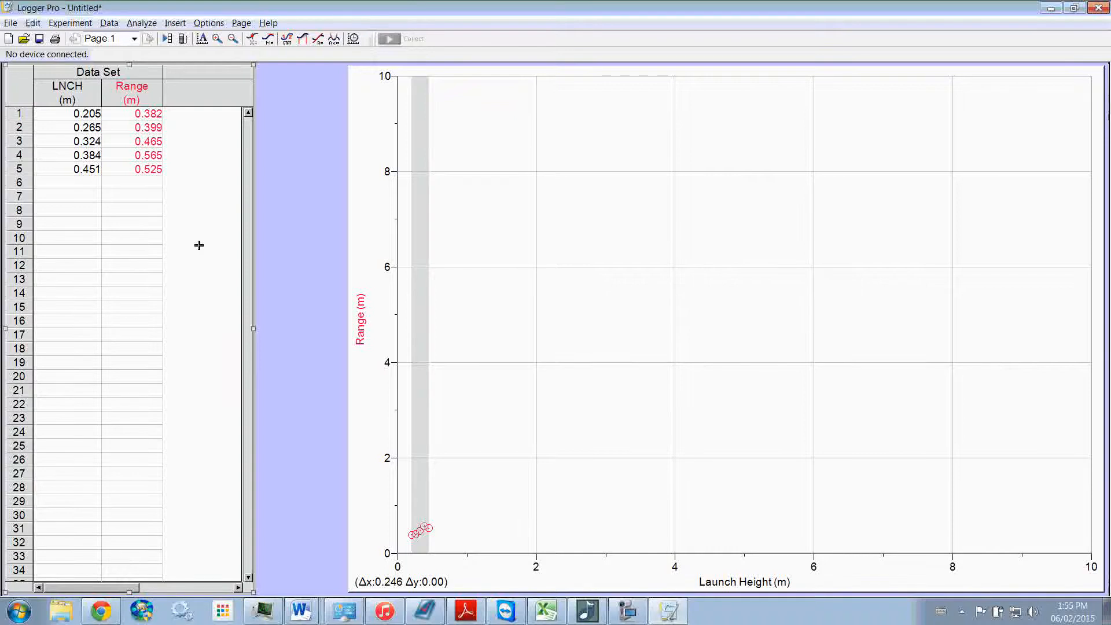
{"action": "left_click", "coordinate": [167, 39]}
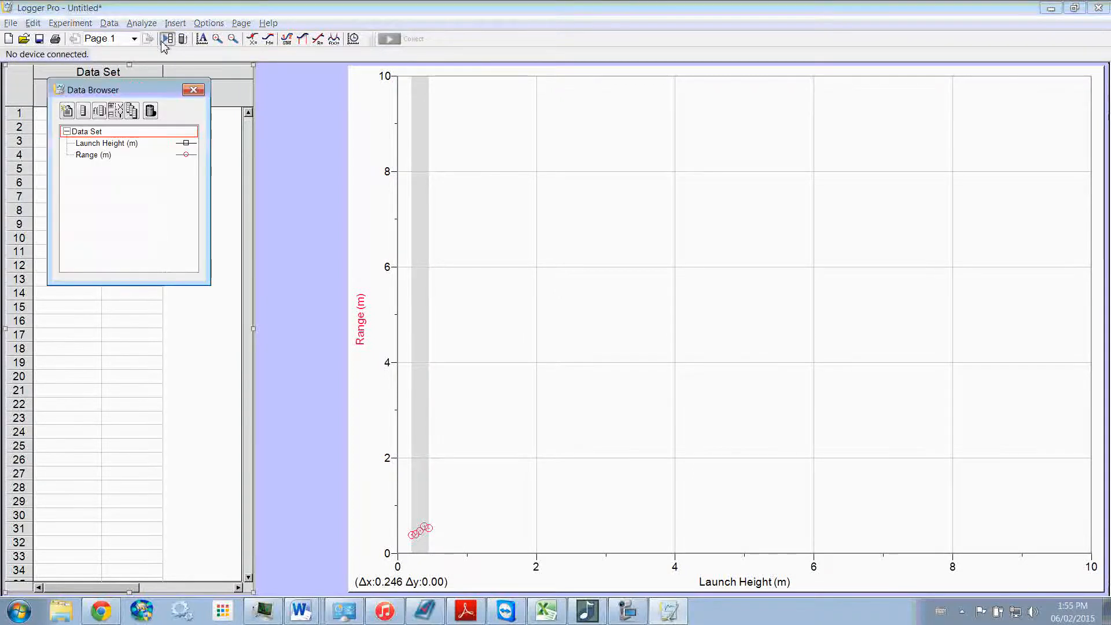
{"action": "left_click_drag", "start_coordinate": [144, 90], "coordinate": [248, 120]}
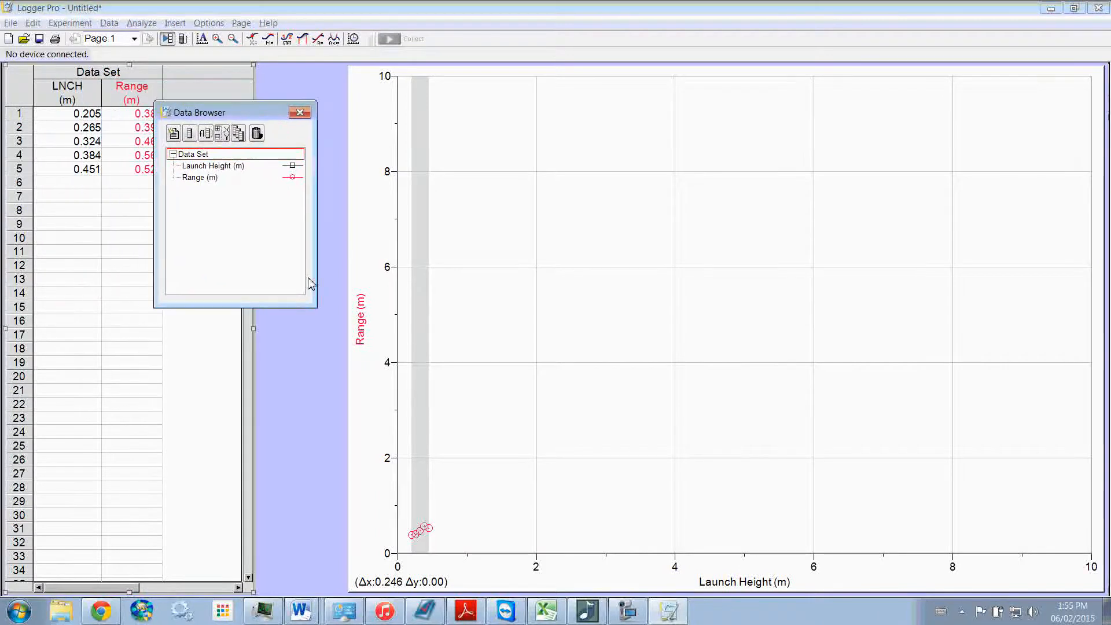
{"action": "left_click_drag", "start_coordinate": [317, 311], "coordinate": [346, 333]}
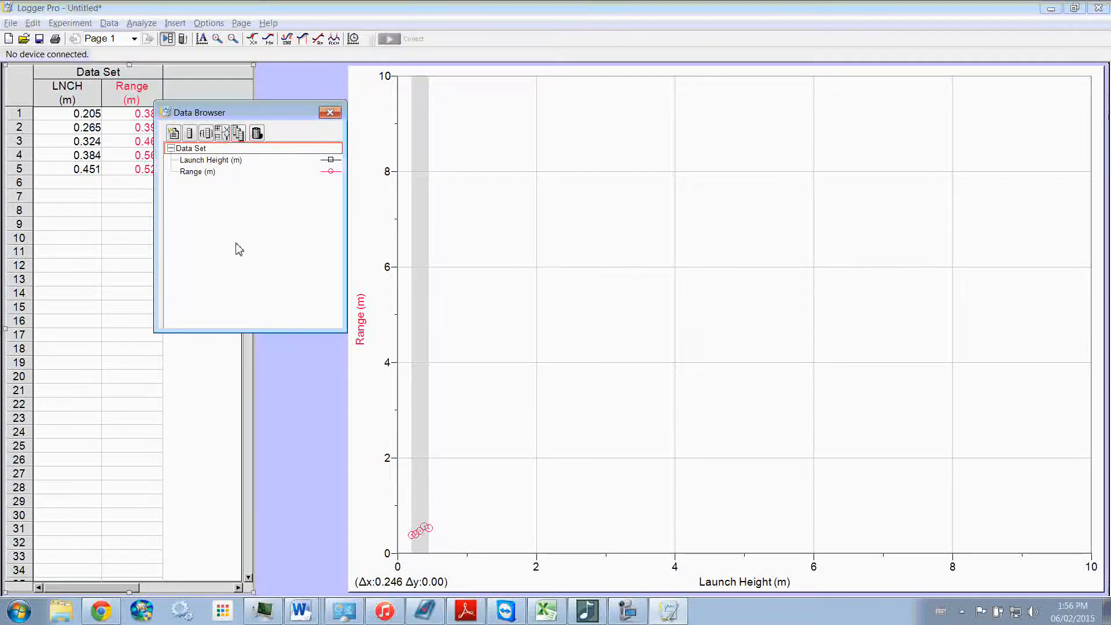
- Add a manual column named Systematic Uncertainty with short name X-UNC and units m
{"action": "left_click", "coordinate": [190, 134]}
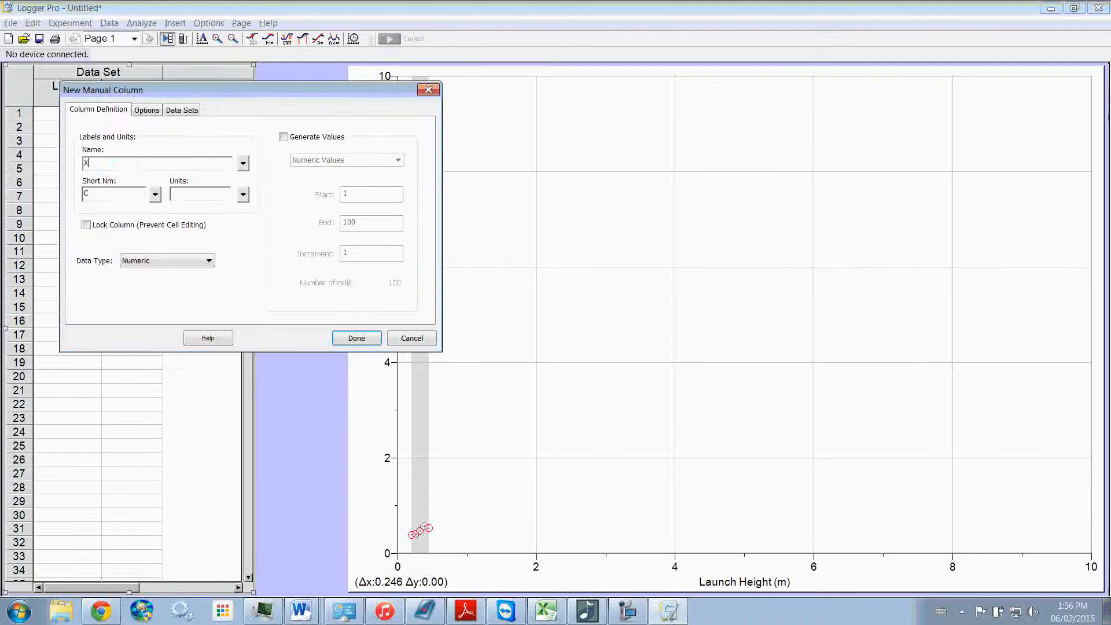
{"action": "key", "text": "BackSpace"}
{"action": "type", "text": "Systema"}
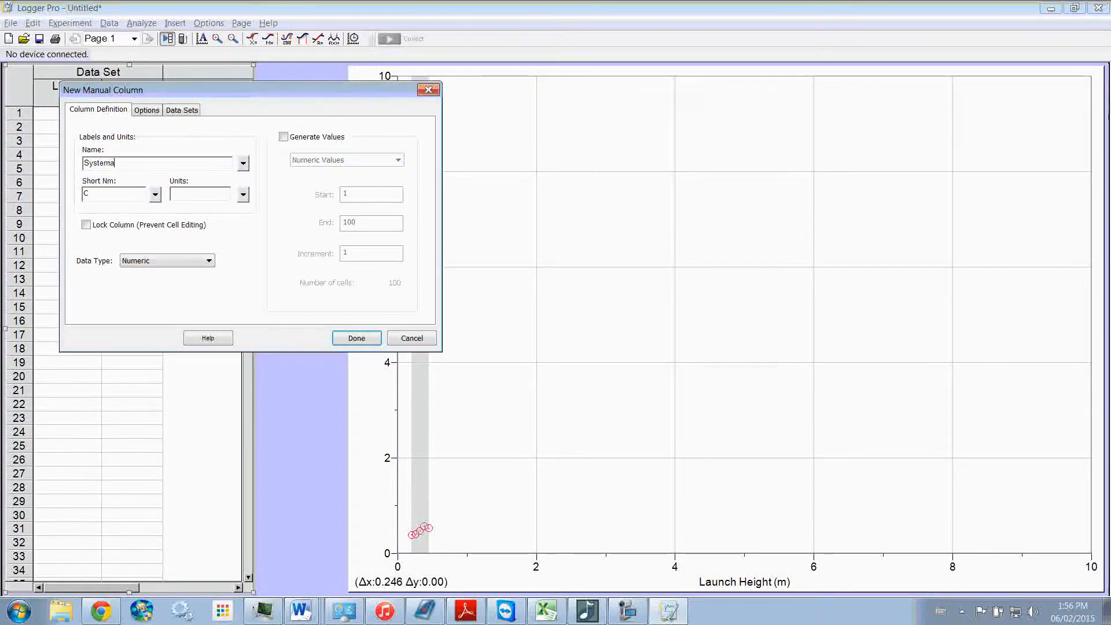
{"action": "type", "text": "tic Uncertainty"}
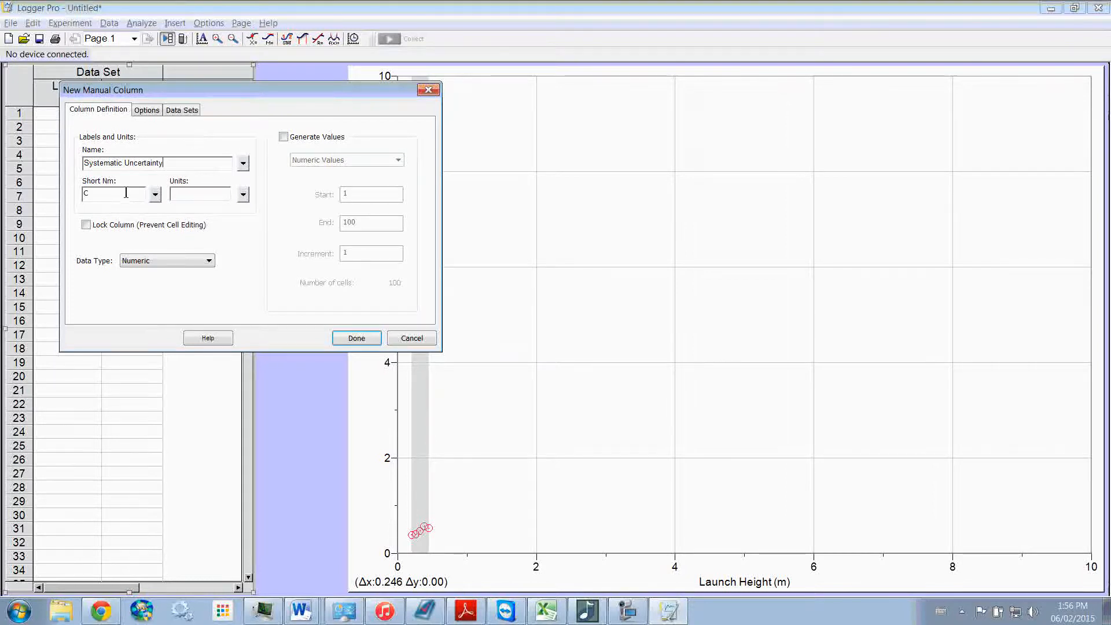
{"action": "left_click", "coordinate": [125, 194]}
{"action": "key", "text": "BackSpace"}
{"action": "type", "text": "X-UNC."}
{"action": "left_click_drag", "start_coordinate": [115, 193], "coordinate": [81, 194]}
{"action": "left_click", "coordinate": [122, 193]}
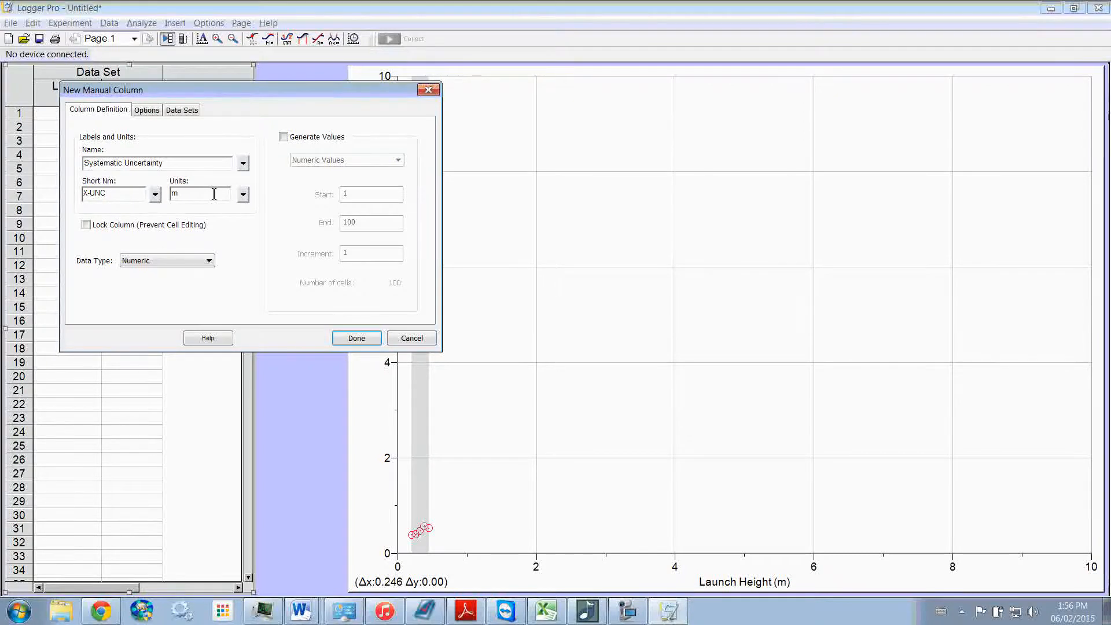
{"action": "left_click", "coordinate": [341, 339]}
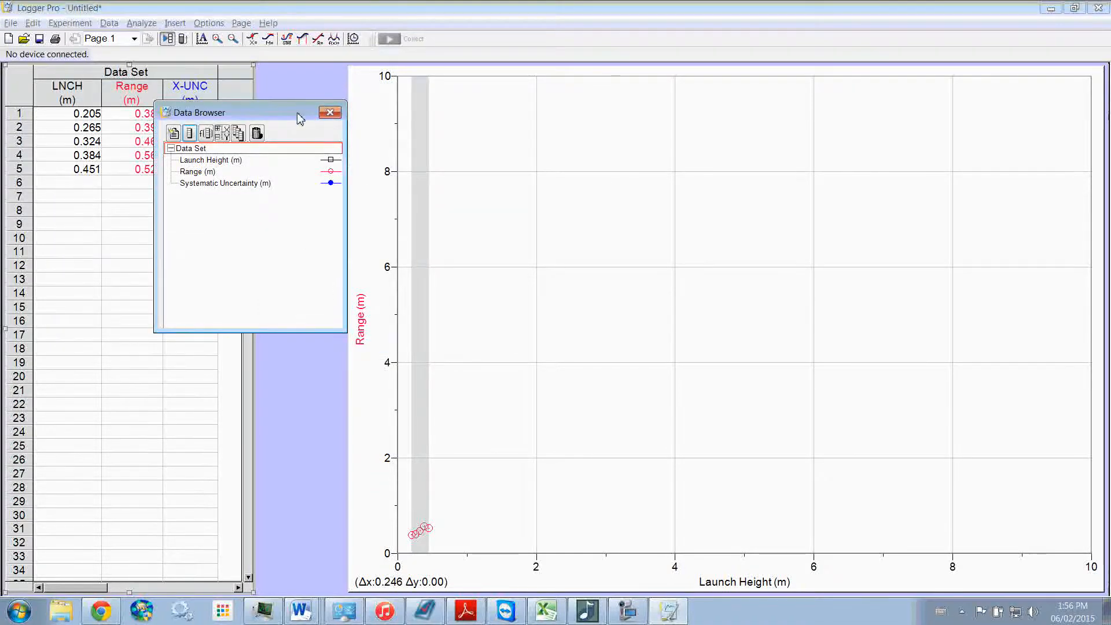
- Move the Data Browser clear of the data table and enter 0.001 in rows 1 to 5 of the X-UNC column
{"action": "left_click_drag", "start_coordinate": [299, 114], "coordinate": [436, 102]}
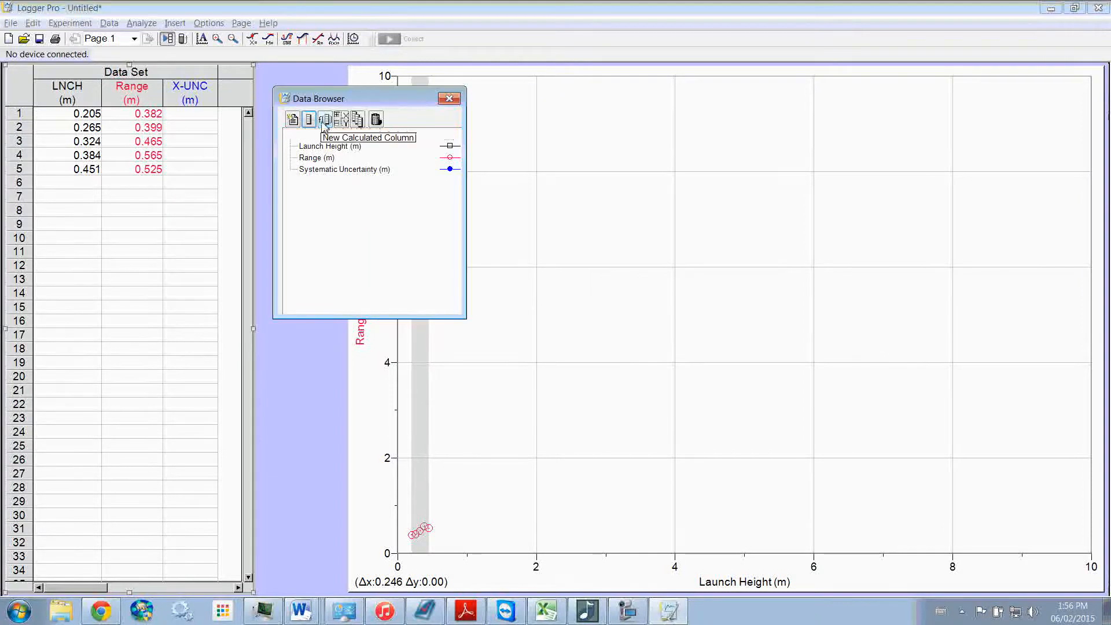
{"action": "left_click", "coordinate": [201, 118]}
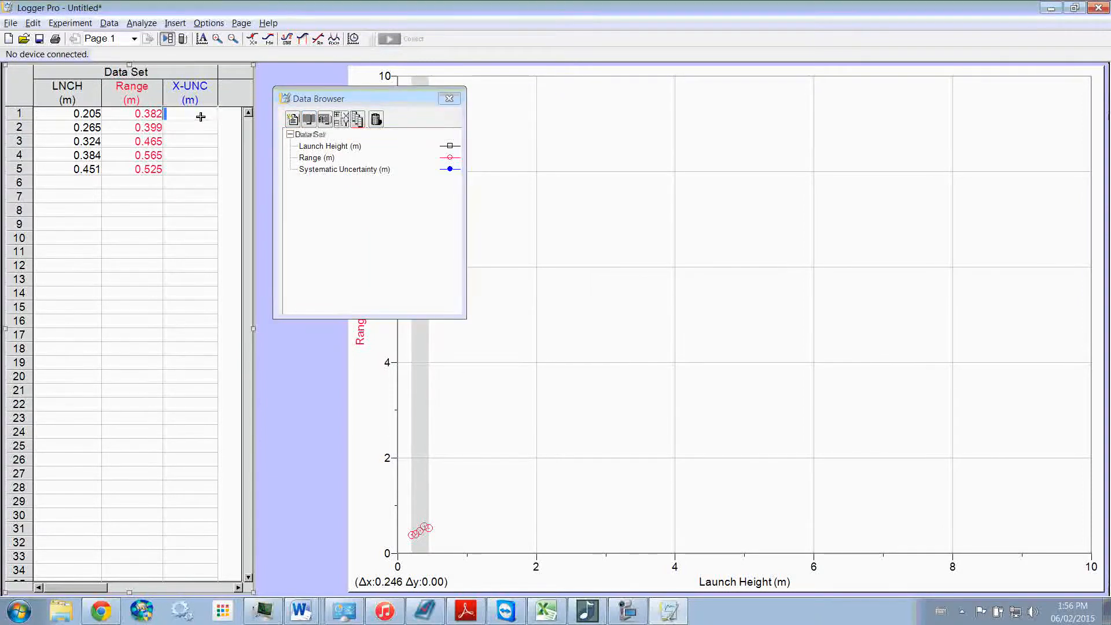
{"action": "type", "text": "0.001"}
{"action": "key", "text": "Return"}
{"action": "key", "text": "Tab"}
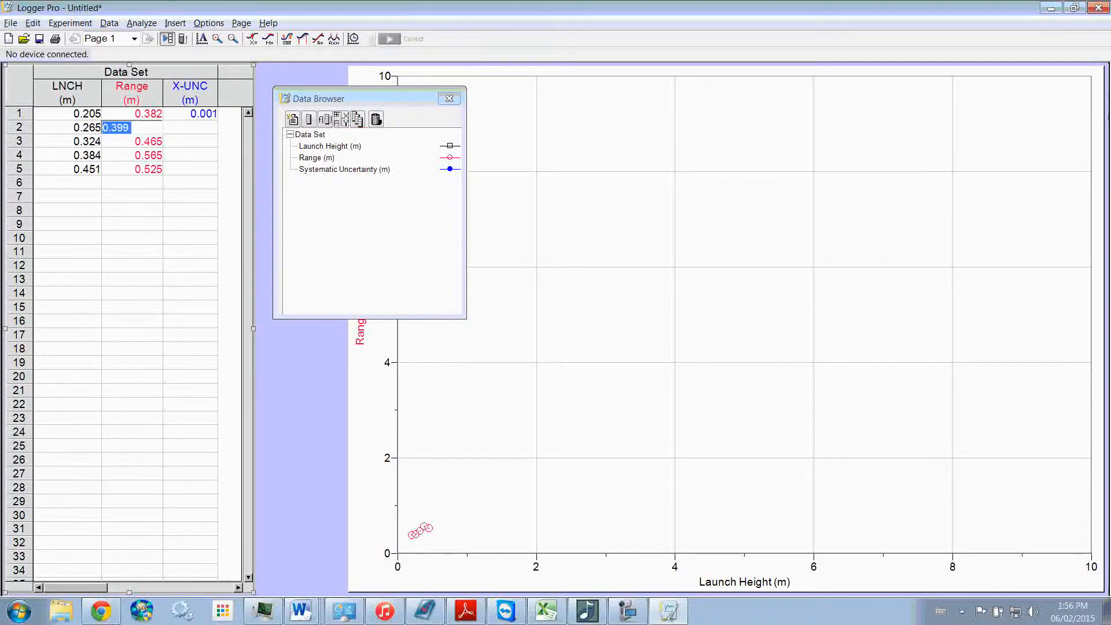
{"action": "key", "text": "Tab"}
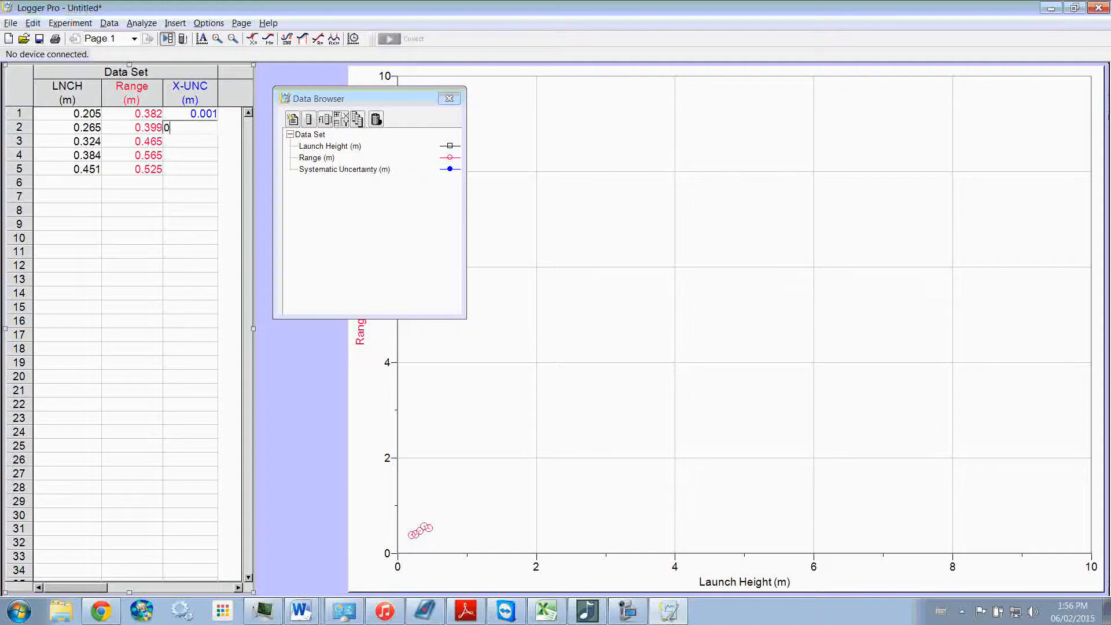
{"action": "type", "text": "0.001"}
{"action": "key", "text": "Return"}
{"action": "key", "text": "Tab"}
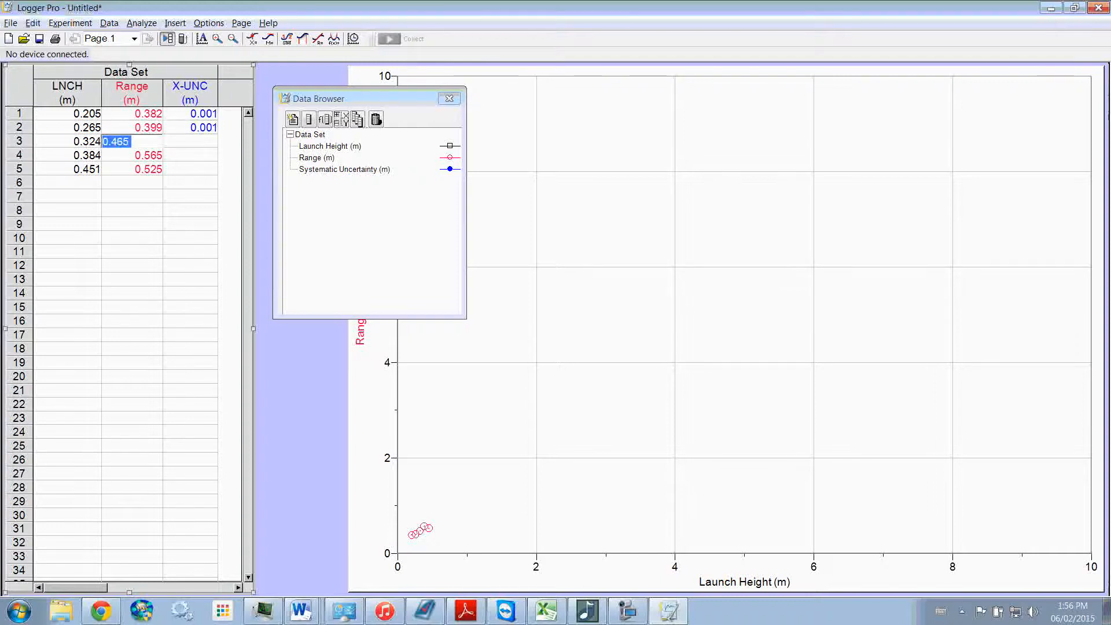
{"action": "key", "text": "Tab"}
{"action": "type", "text": "0.001"}
{"action": "key", "text": "Return"}
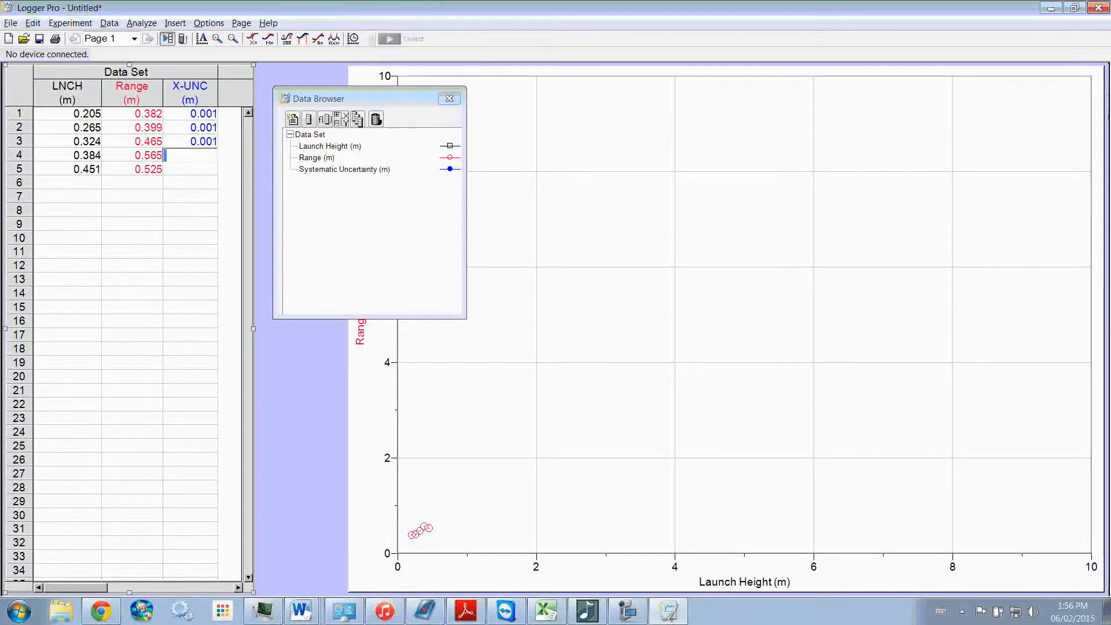
{"action": "key", "text": "Tab"}
{"action": "key", "text": "Tab"}
{"action": "type", "text": "0.001"}
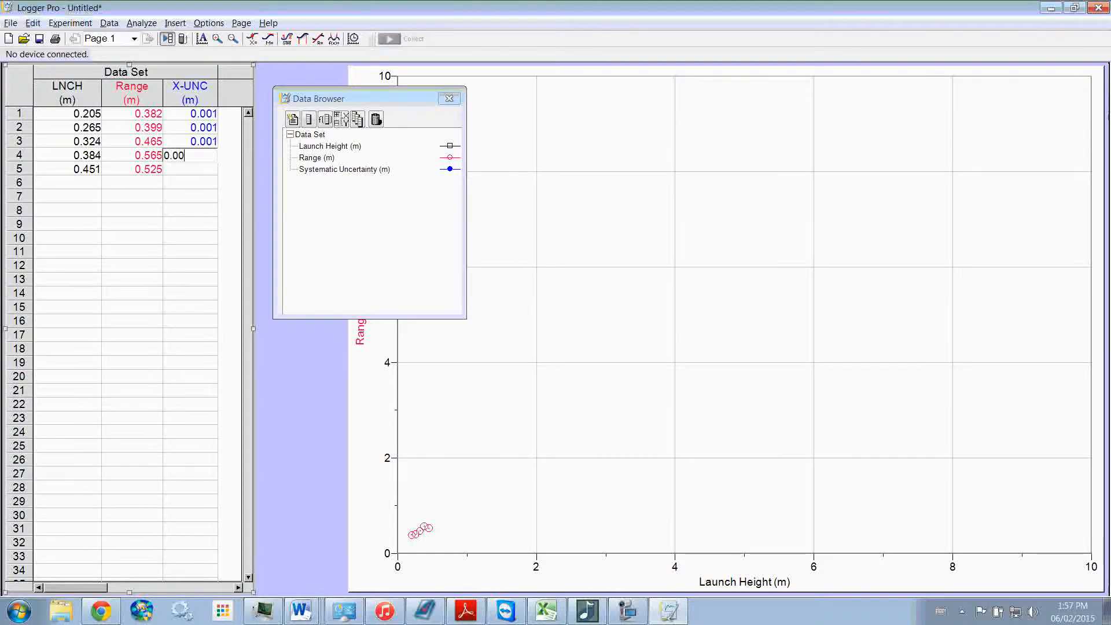
{"action": "key", "text": "Return"}
{"action": "key", "text": "Tab"}
{"action": "key", "text": "Tab"}
{"action": "type", "text": "0.00"}
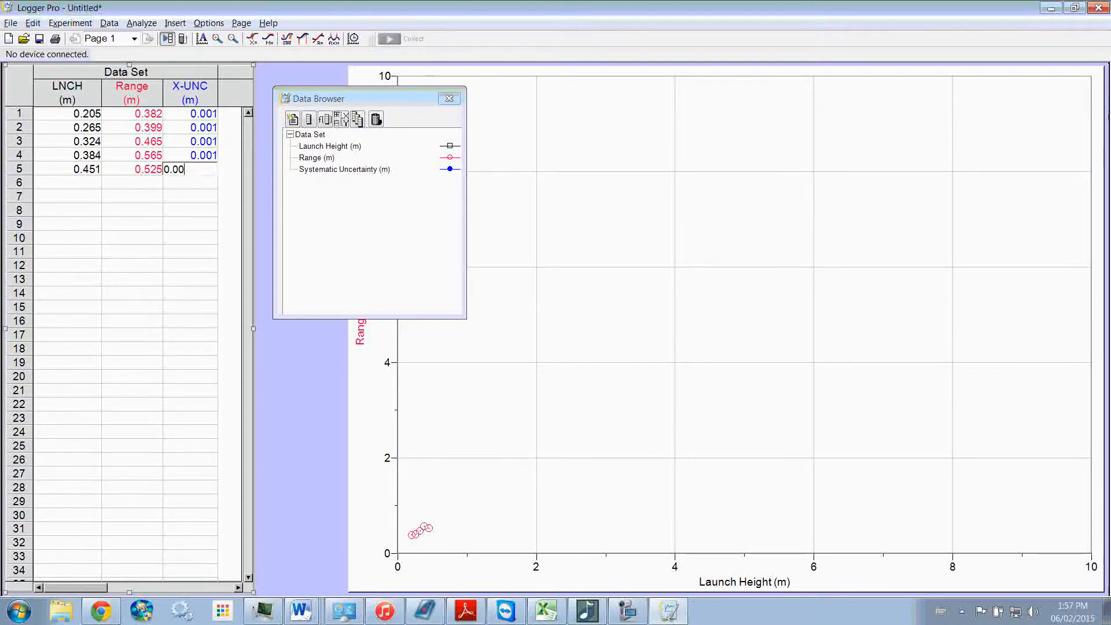
{"action": "key", "text": "Return"}
{"action": "key", "text": "Tab"}
{"action": "key", "text": "Tab"}
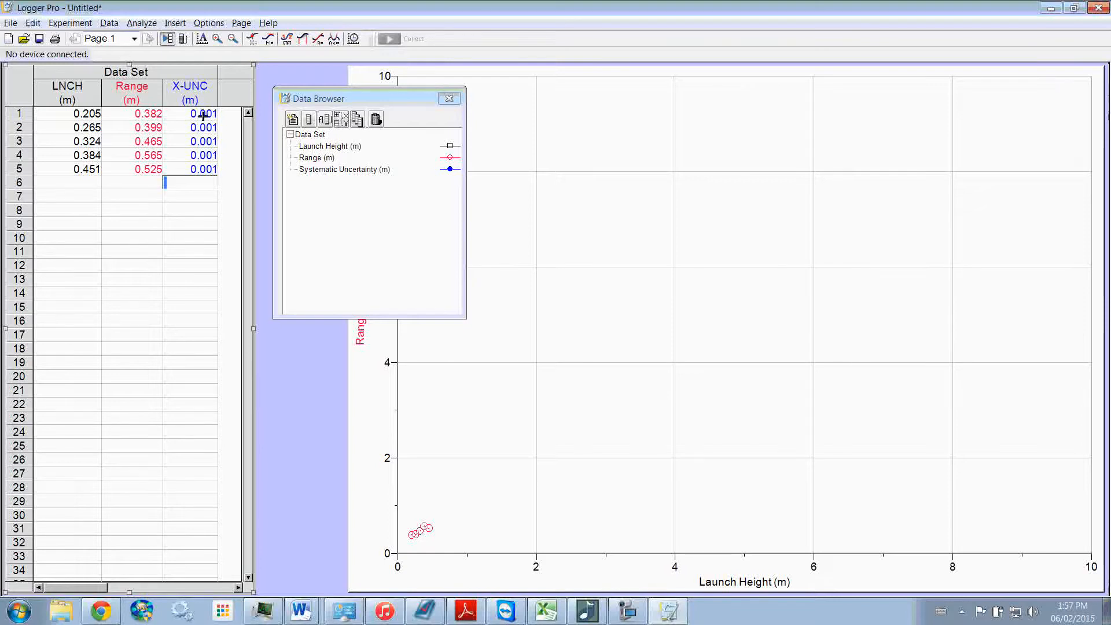
- Add a manual column named Random Uncertainty with short name Y-UNC and units m
{"action": "left_click", "coordinate": [310, 119]}
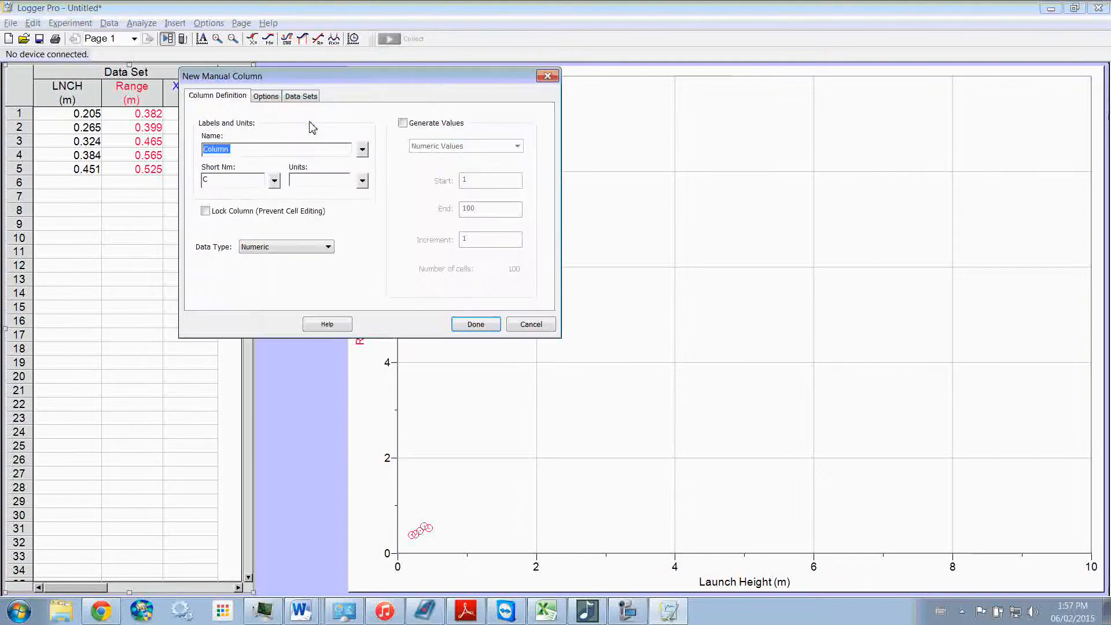
{"action": "type", "text": "R"}
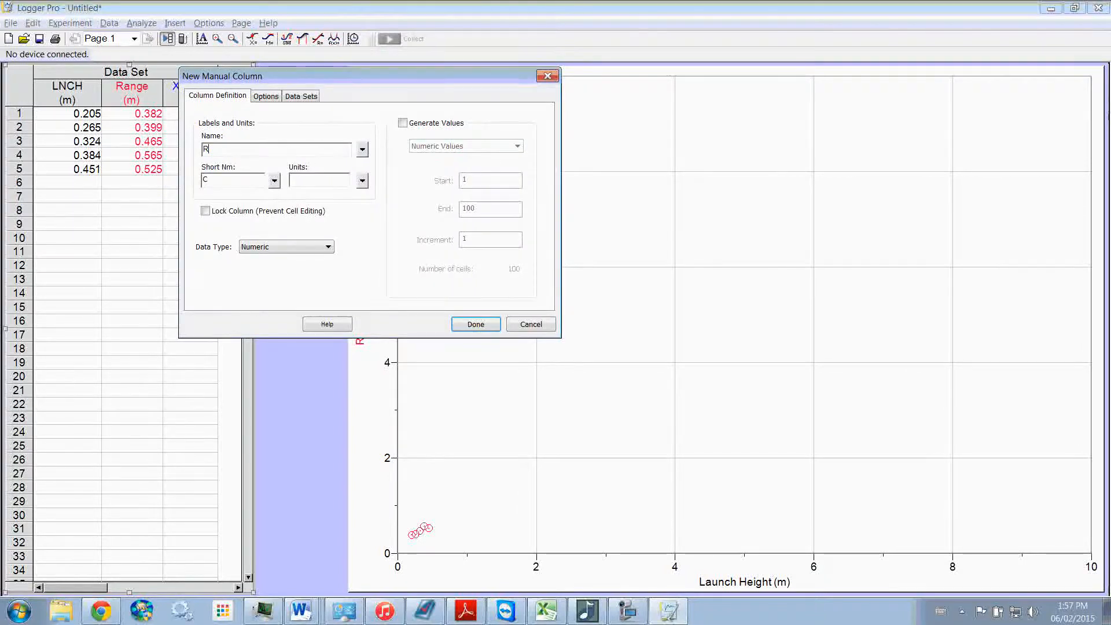
{"action": "type", "text": "andom Uncertainty"}
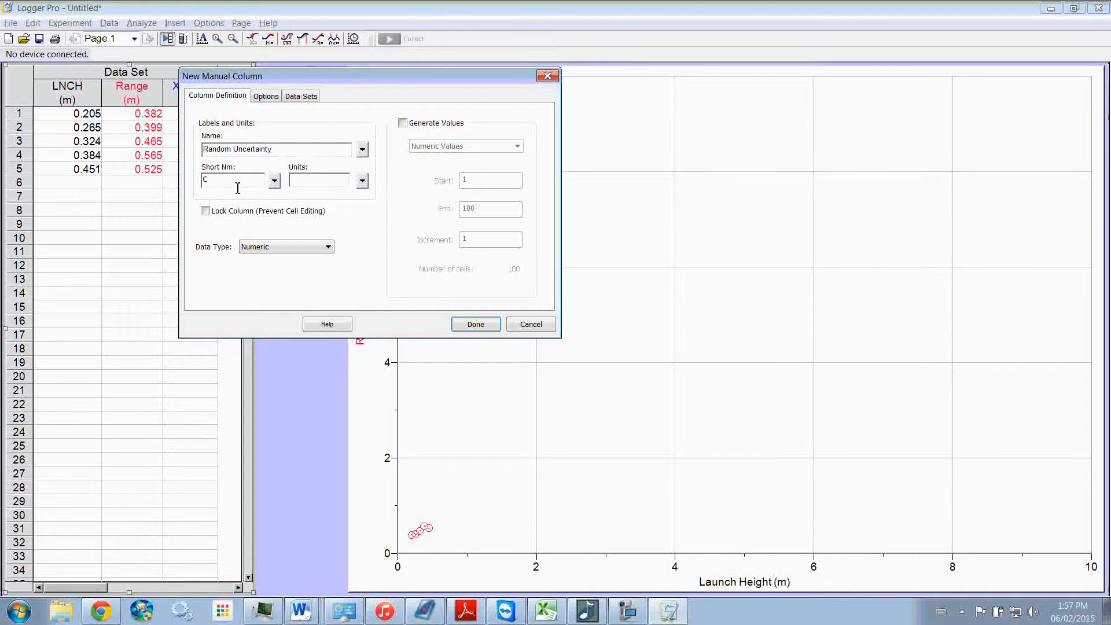
{"action": "type", "text": "Y-"}
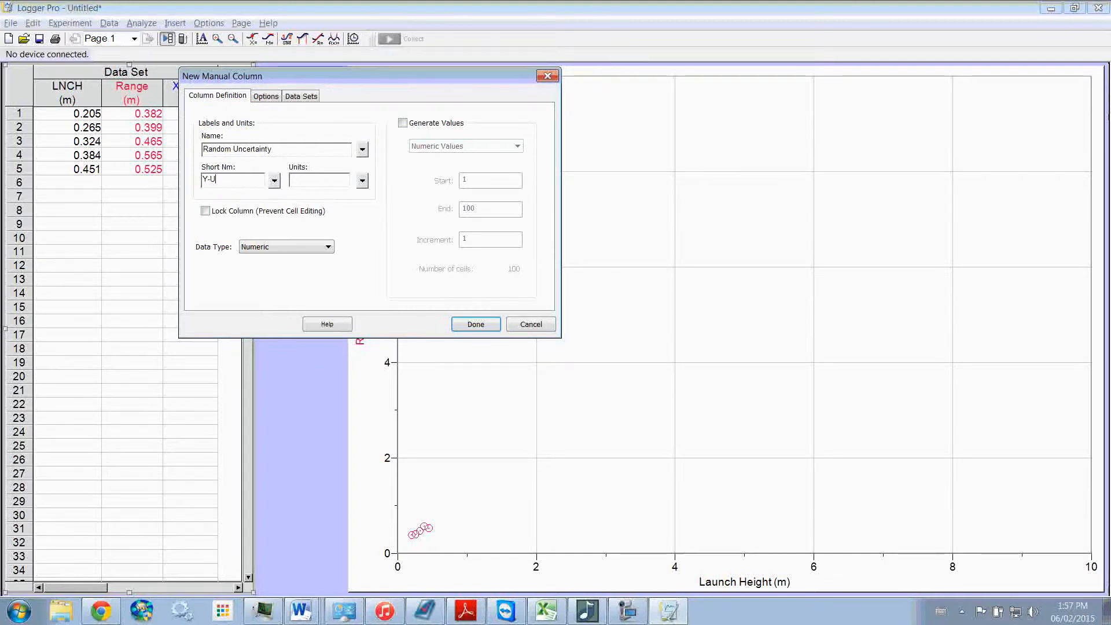
{"action": "type", "text": "UNC"}
{"action": "left_click", "coordinate": [325, 180]}
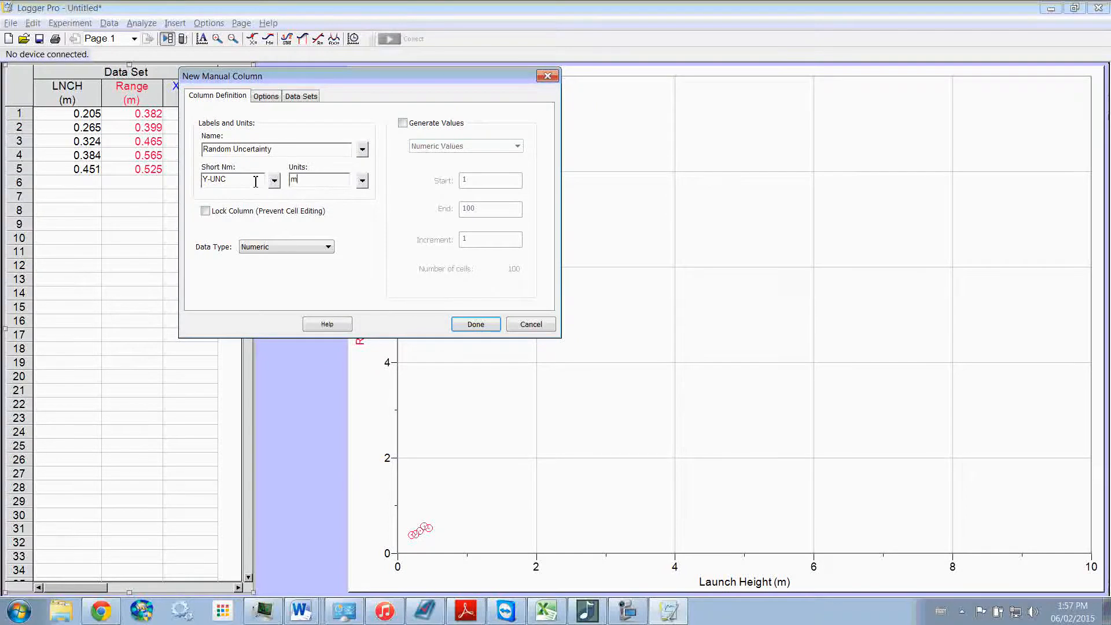
{"action": "left_click_drag", "start_coordinate": [231, 181], "coordinate": [198, 178]}
{"action": "left_click", "coordinate": [229, 184]}
{"action": "left_click", "coordinate": [475, 325]}
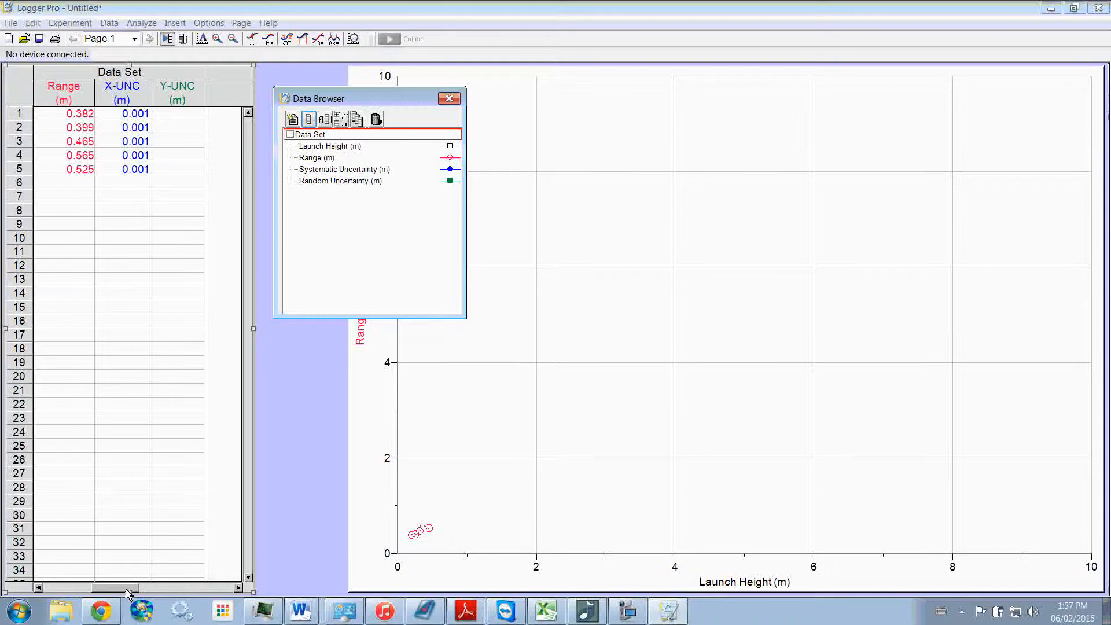
- Widen the data table until all four columns from LNCH to Y-UNC fit, and close the Data Browser
{"action": "left_click_drag", "start_coordinate": [123, 589], "coordinate": [86, 588]}
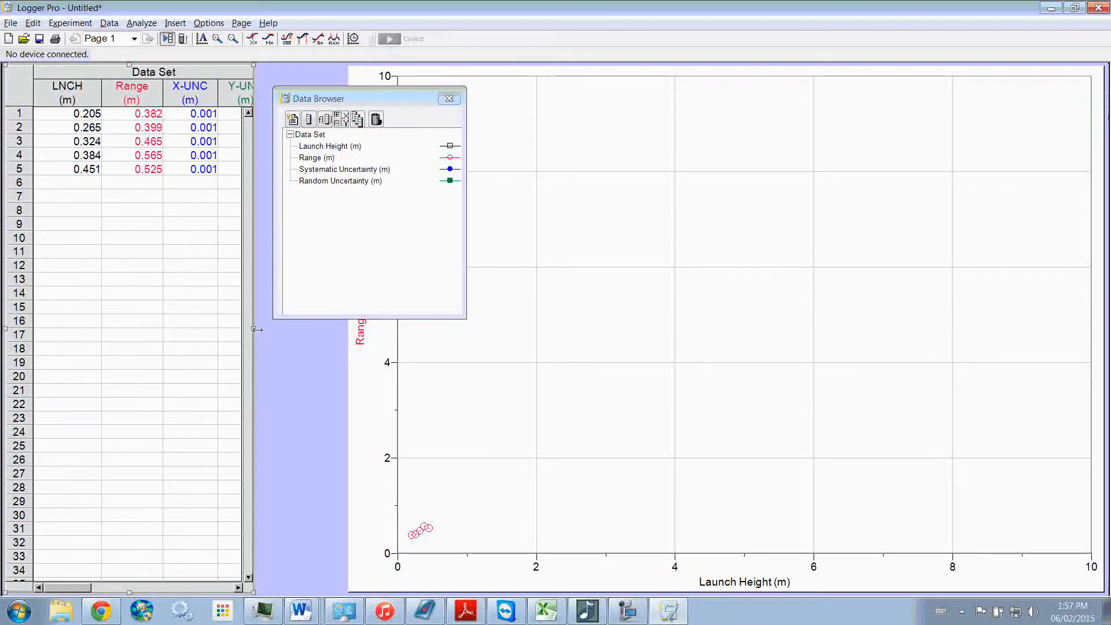
{"action": "left_click_drag", "start_coordinate": [257, 329], "coordinate": [283, 329]}
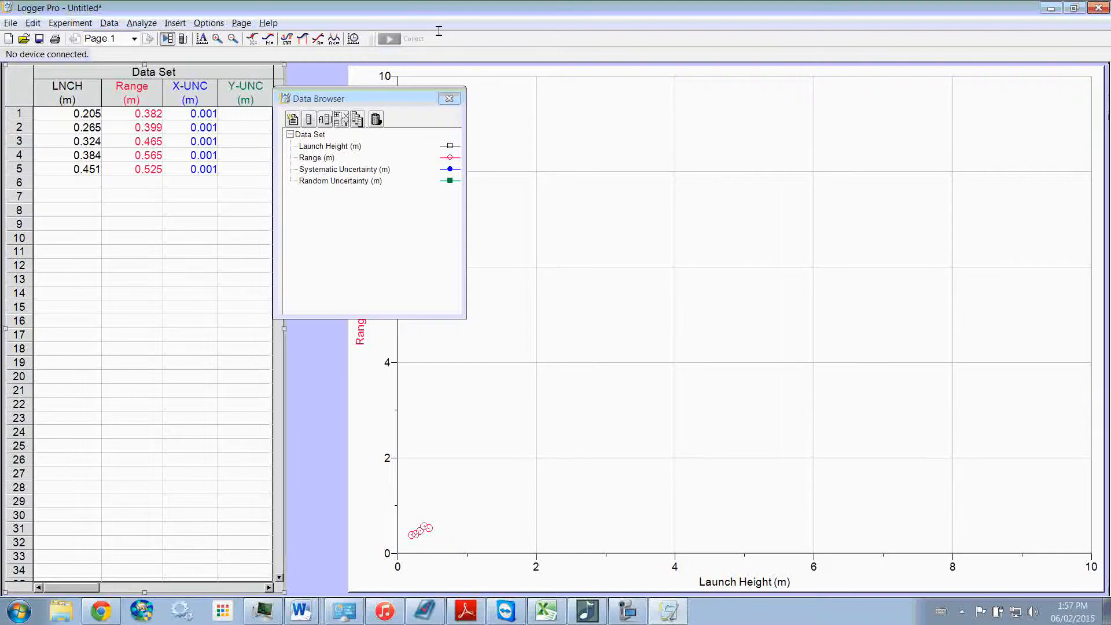
{"action": "left_click", "coordinate": [449, 99]}
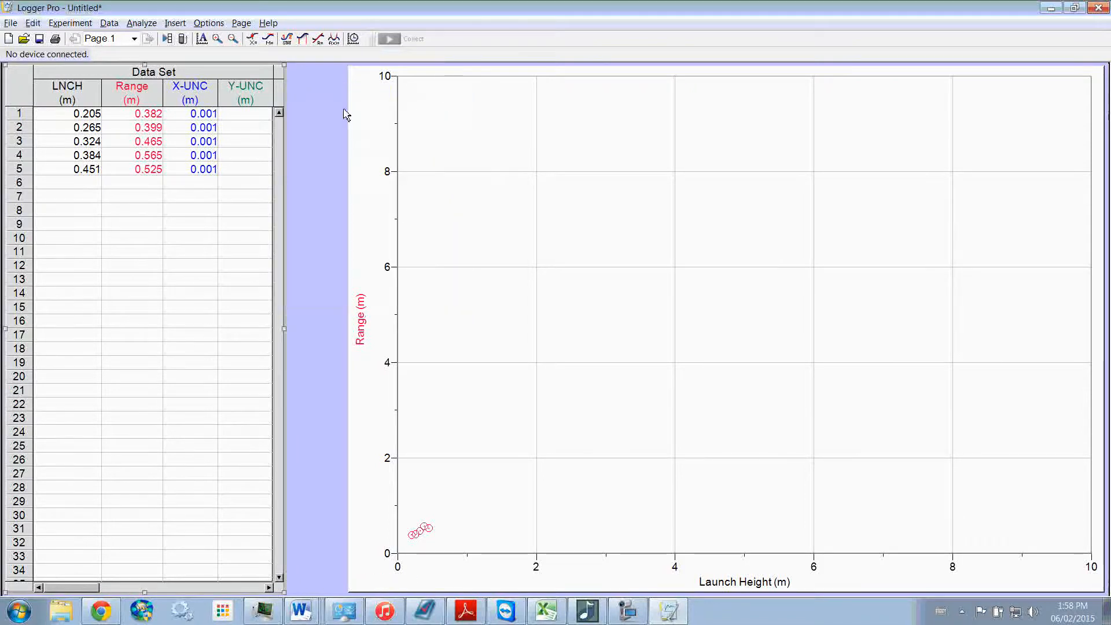
- Copy the random uncertainties in G5:G9 of the Excel sheet into Logger Pro's Y-UNC column, and widen the table slightly to fit them
{"action": "key", "text": "alt+Tab"}
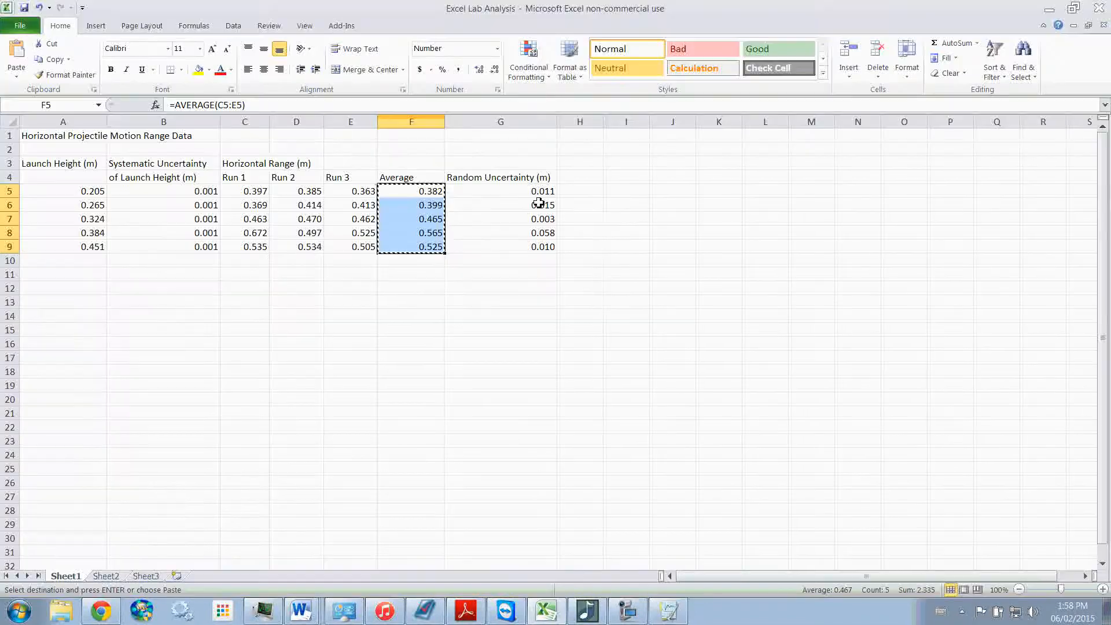
{"action": "left_click", "coordinate": [539, 197]}
{"action": "left_click_drag", "start_coordinate": [538, 197], "coordinate": [533, 247]}
{"action": "key", "text": "ctrl+c"}
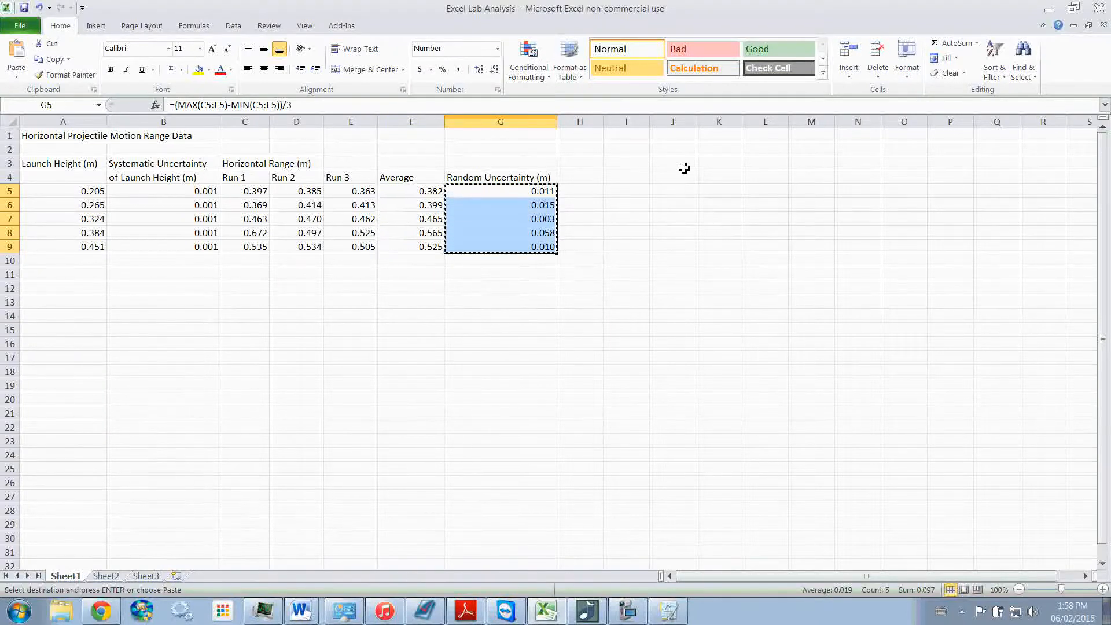
{"action": "key", "text": "alt+Tab"}
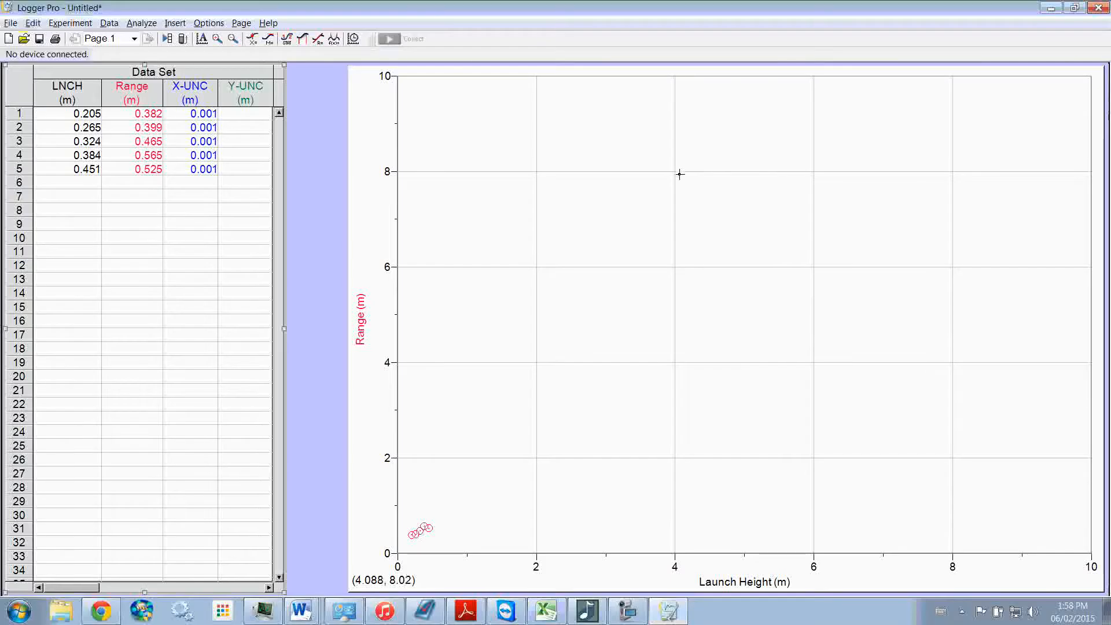
{"action": "left_click", "coordinate": [234, 114]}
{"action": "key", "text": "ctrl+v"}
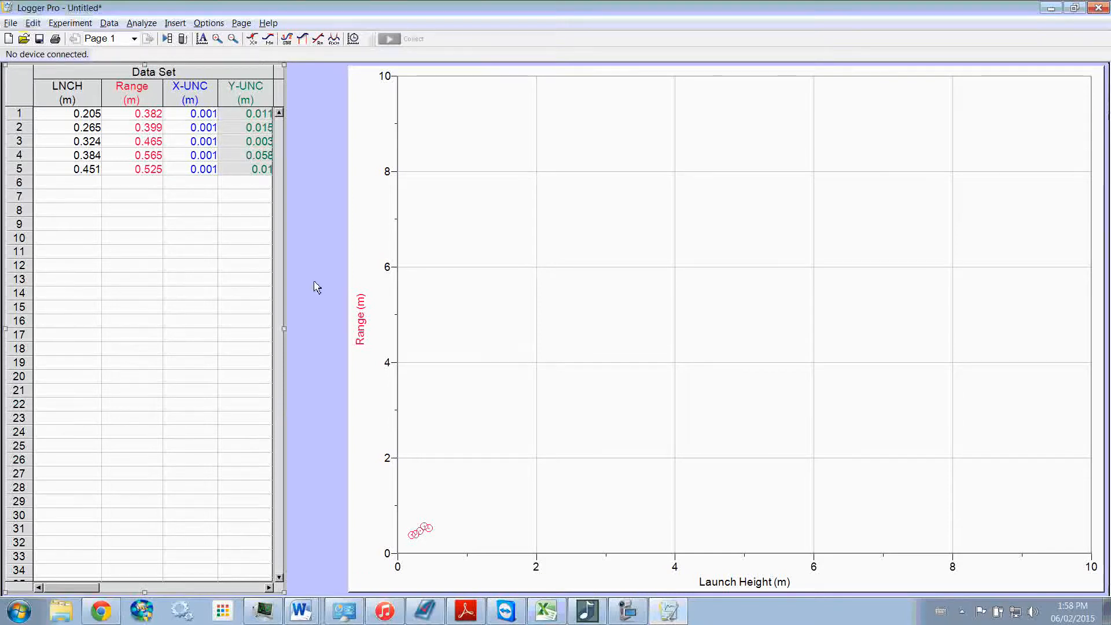
{"action": "left_click_drag", "start_coordinate": [288, 330], "coordinate": [292, 329]}
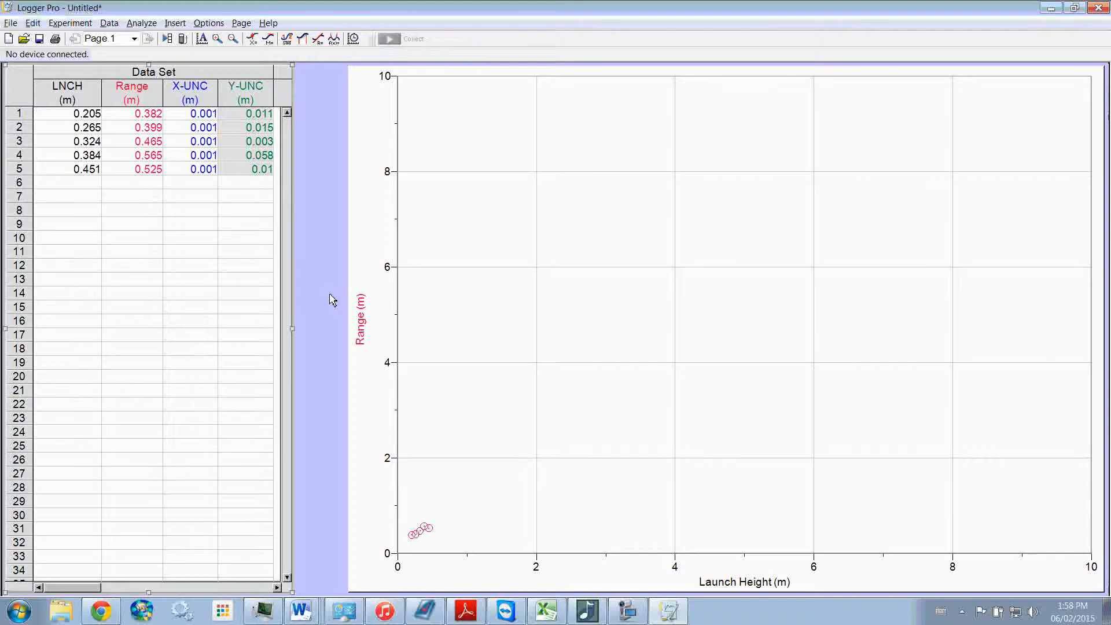
{"action": "left_click", "coordinate": [628, 610]}
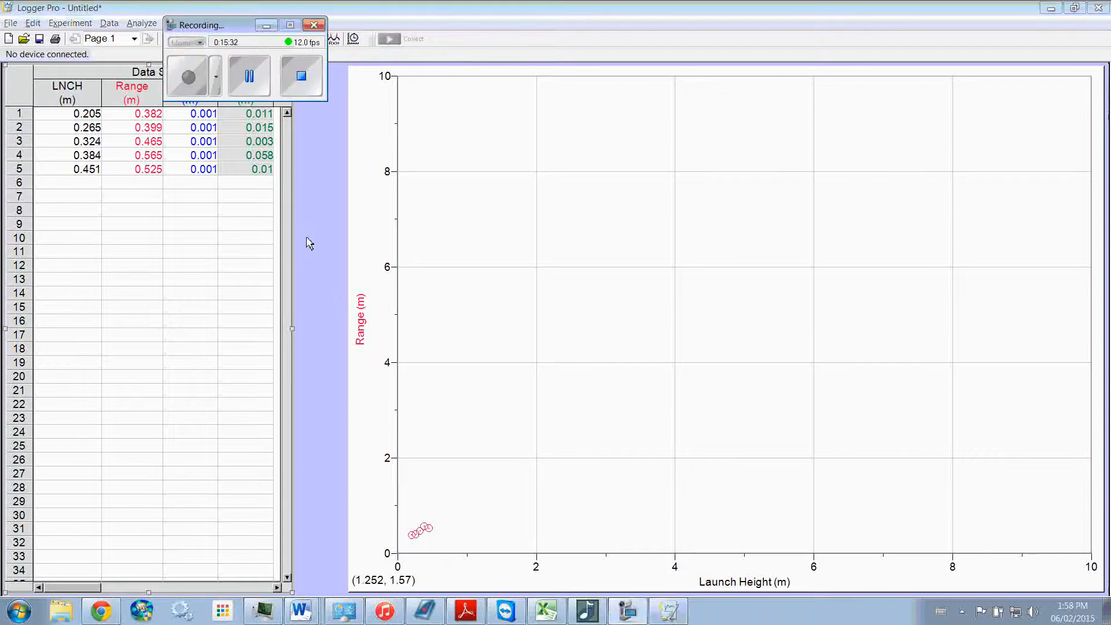
{"action": "left_click", "coordinate": [249, 76]}
{"action": "left_click", "coordinate": [249, 76]}
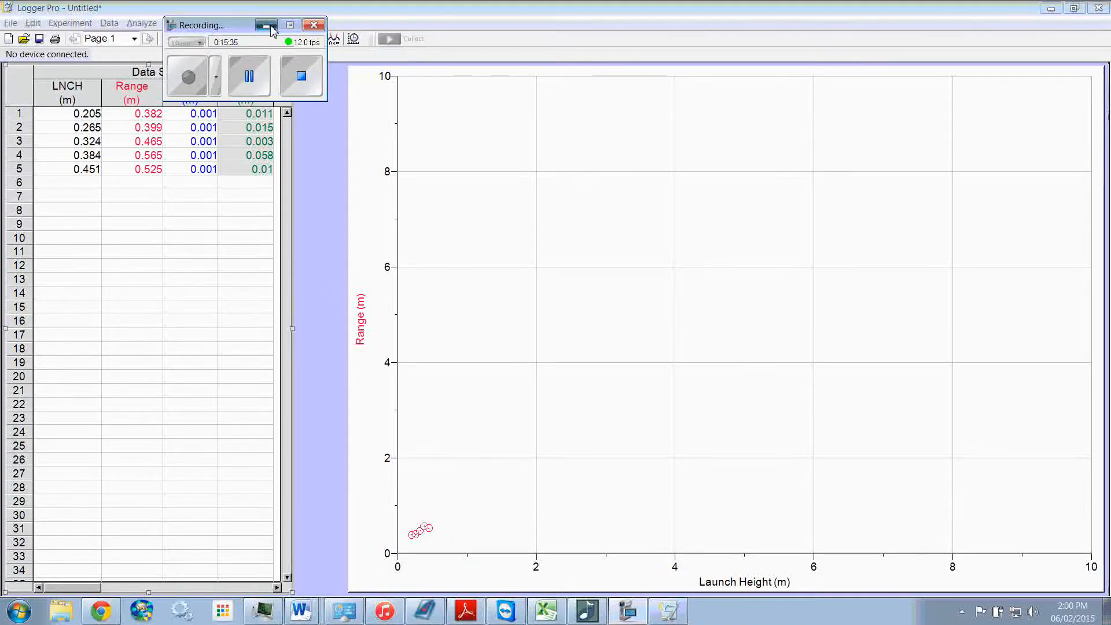
{"action": "left_click", "coordinate": [270, 27]}
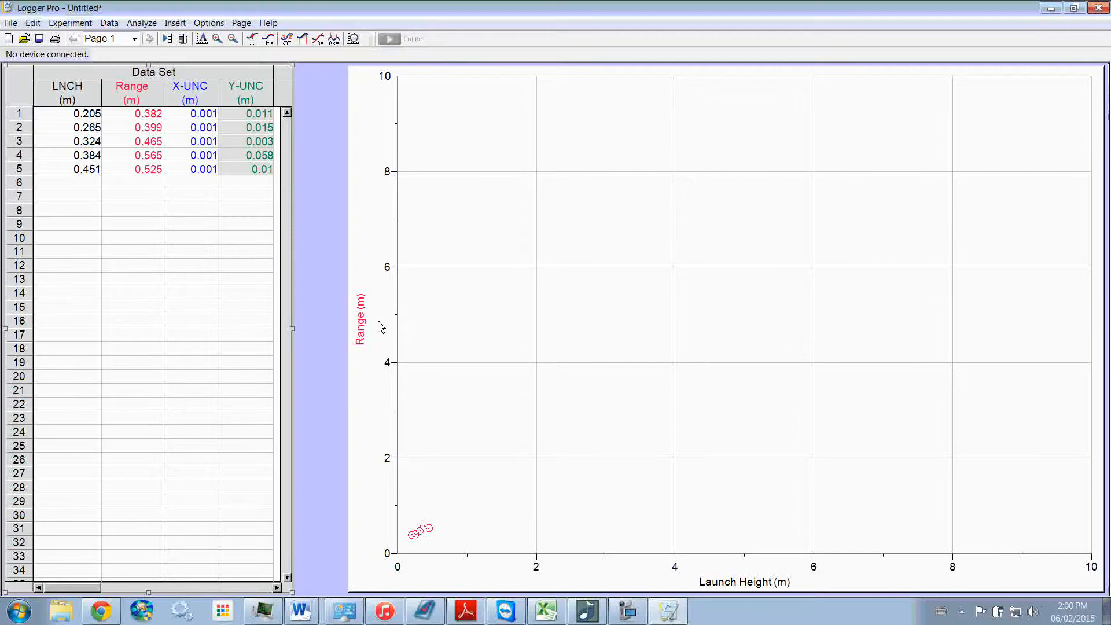
- Set the scaling of both the Range Y-axis and the Launch Height X-axis of the graph to Autoscale
{"action": "right_click", "coordinate": [362, 295]}
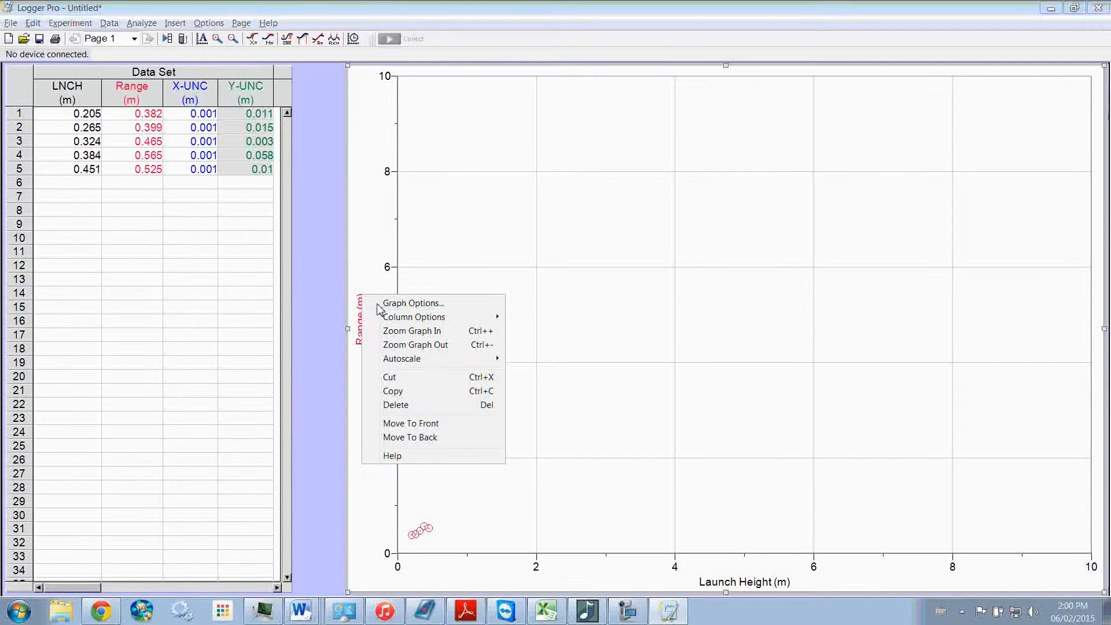
{"action": "left_click", "coordinate": [394, 303]}
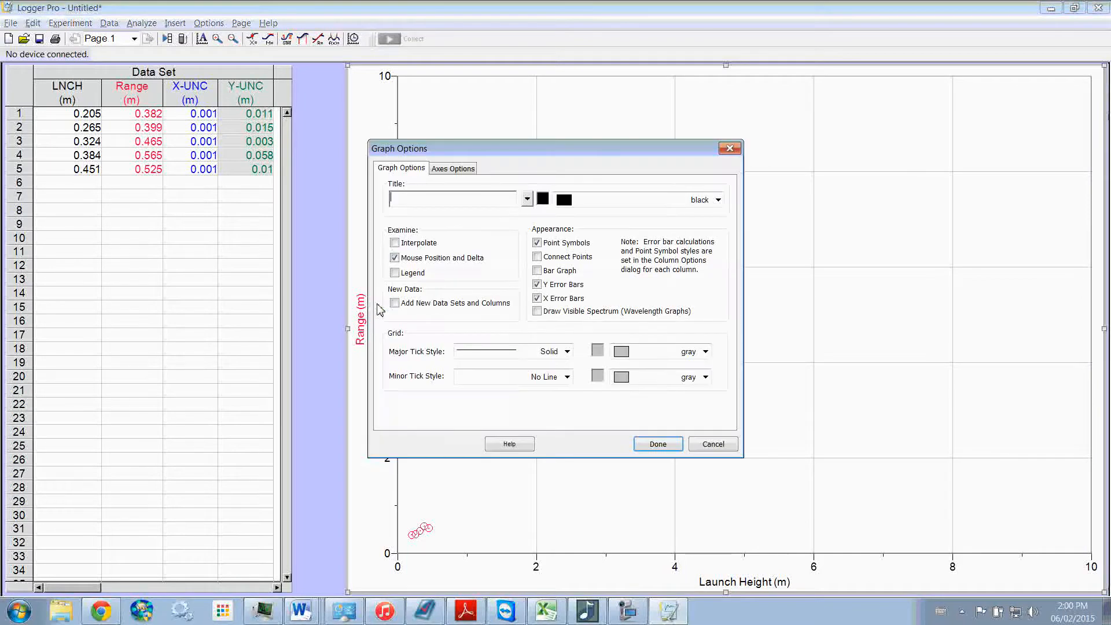
{"action": "left_click", "coordinate": [473, 172]}
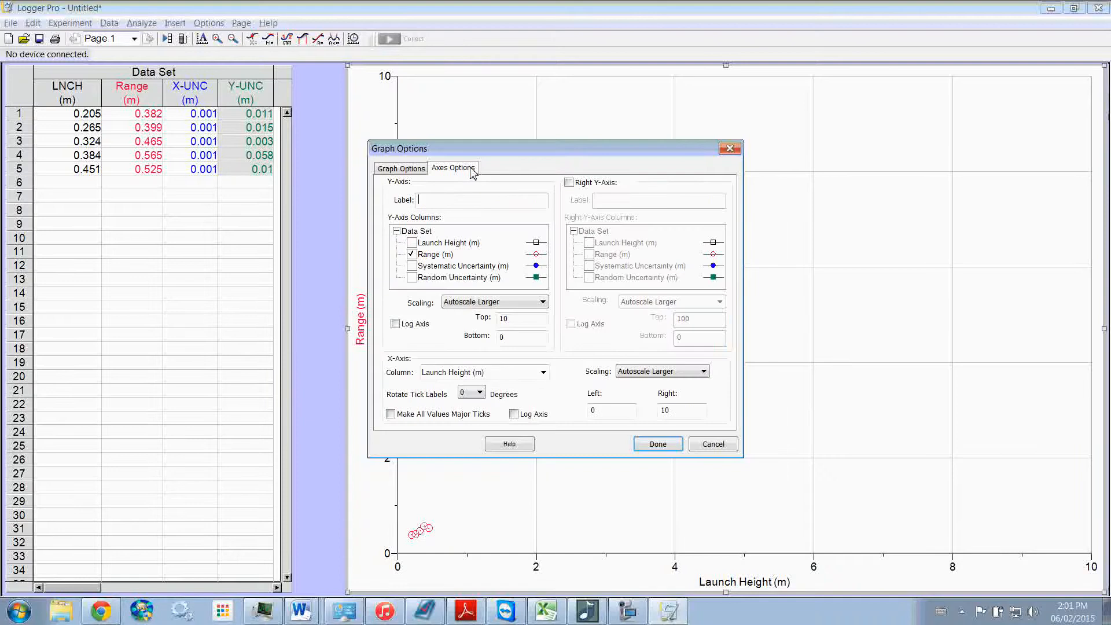
{"action": "left_click", "coordinate": [412, 171]}
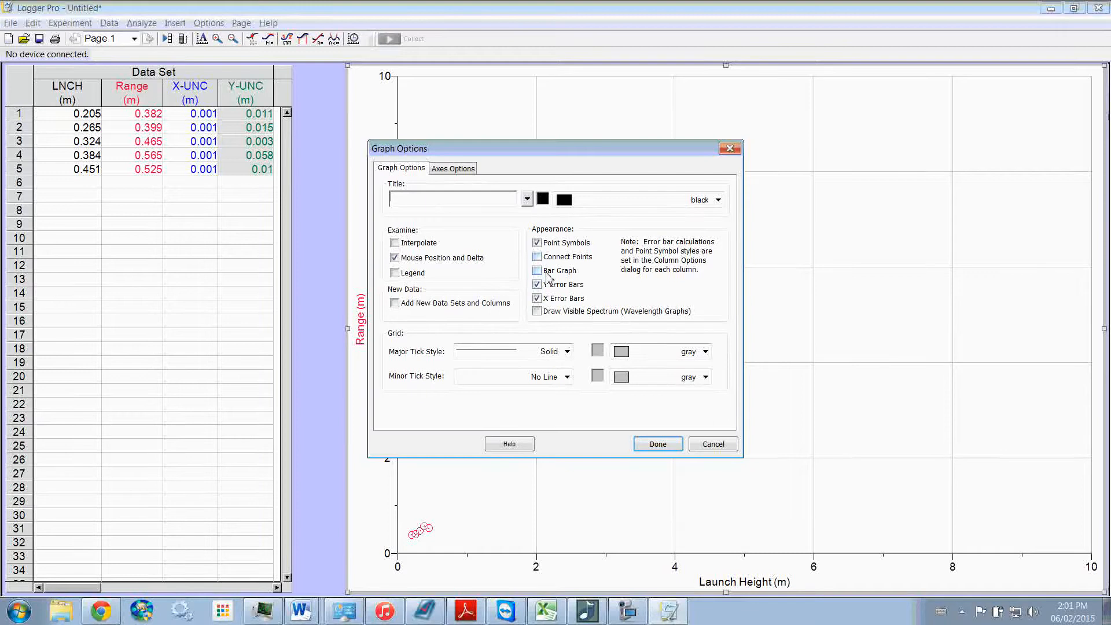
{"action": "left_click", "coordinate": [445, 169]}
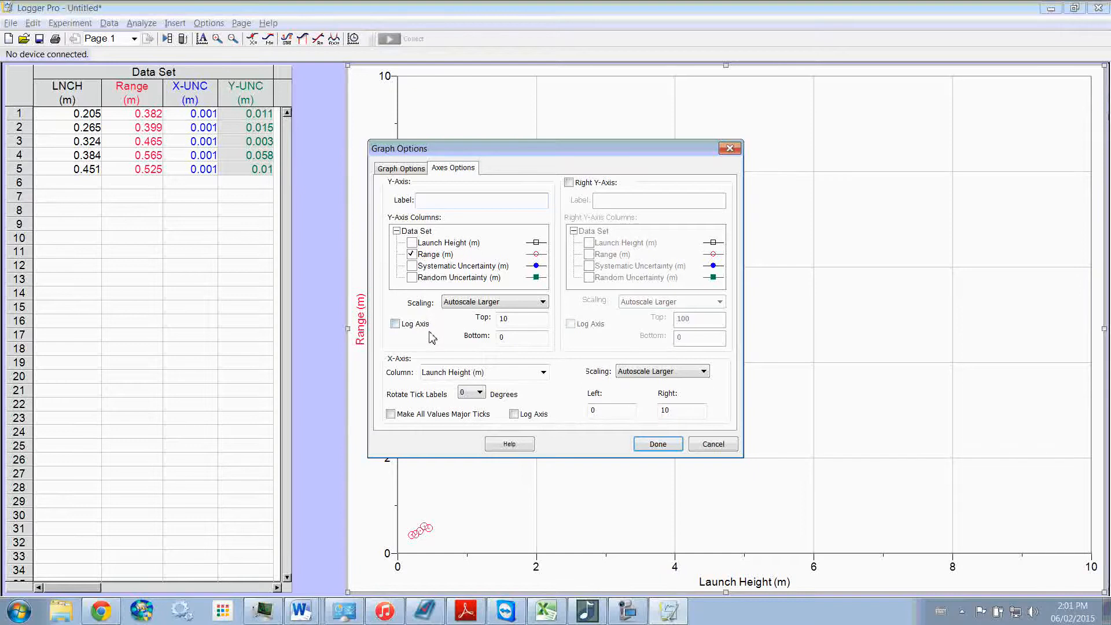
{"action": "left_click", "coordinate": [539, 304]}
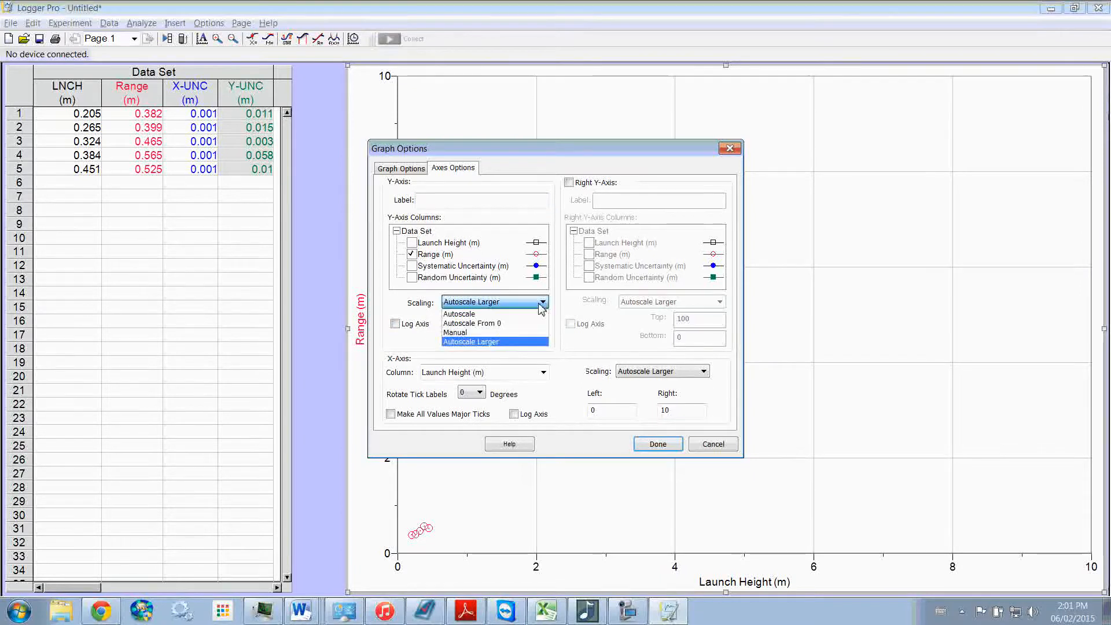
{"action": "left_click", "coordinate": [470, 315]}
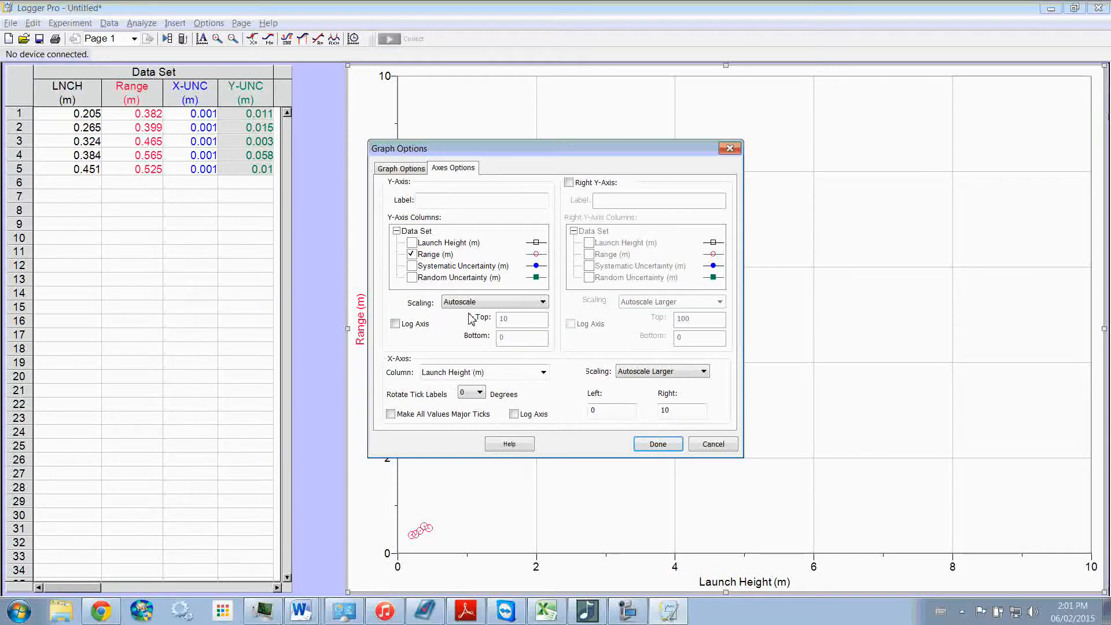
{"action": "left_click", "coordinate": [700, 373]}
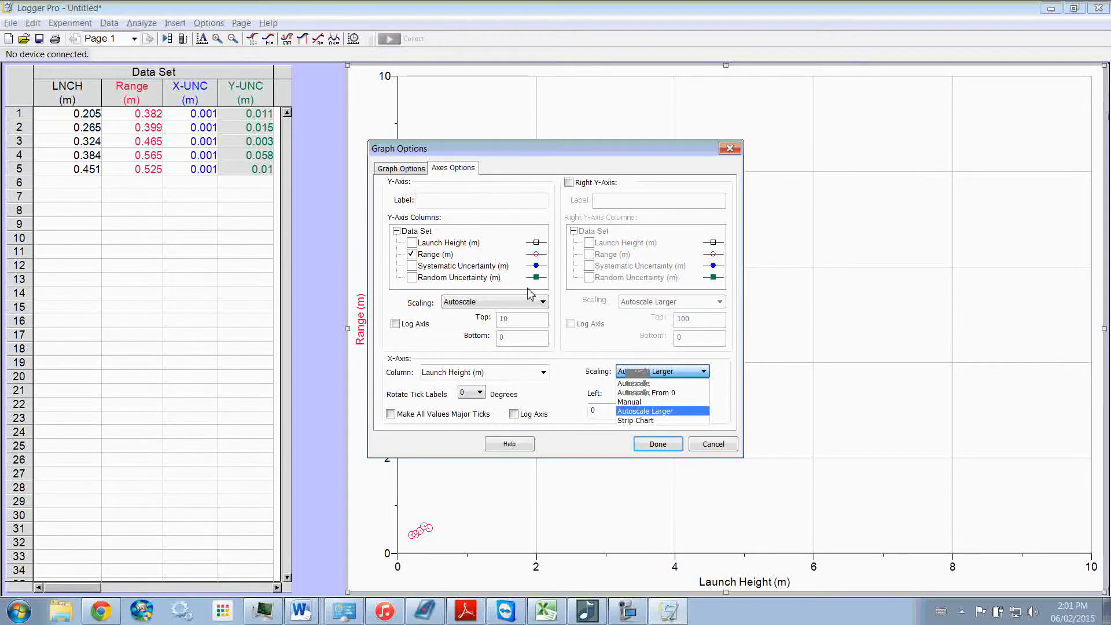
{"action": "left_click", "coordinate": [643, 383]}
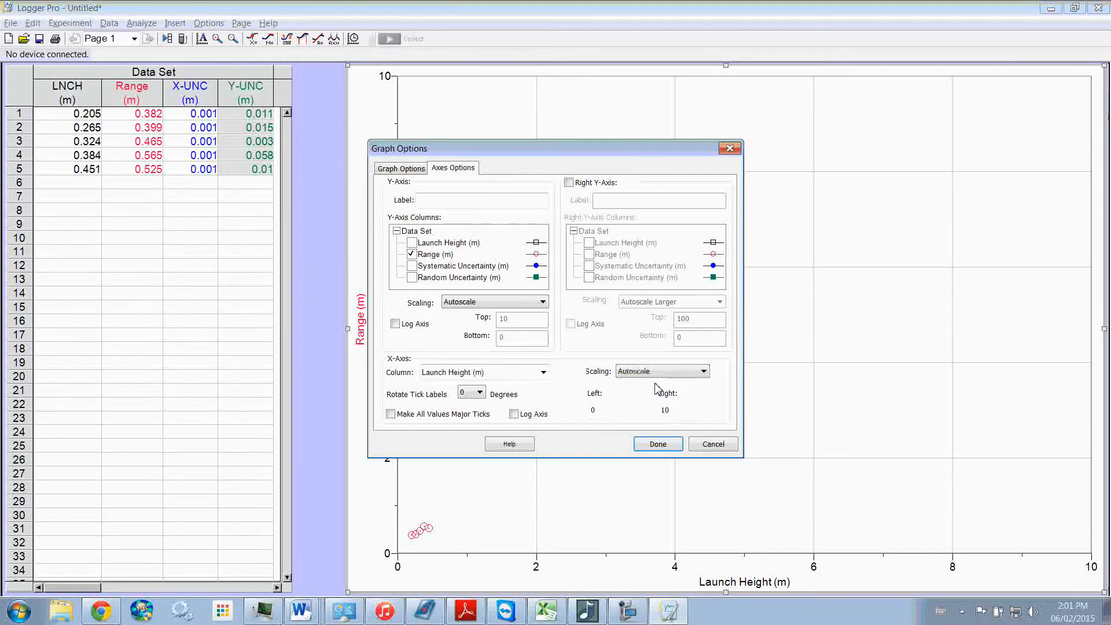
{"action": "left_click", "coordinate": [658, 444]}
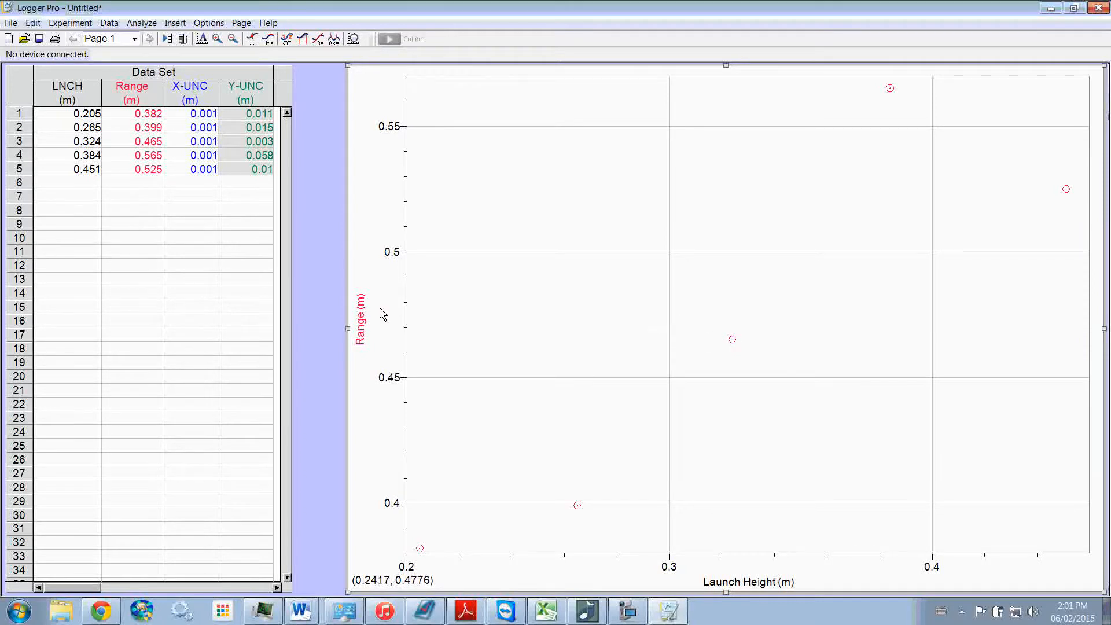
- Review the graph's axis options, including the available scaling modes for the Y-axis
{"action": "right_click", "coordinate": [367, 285]}
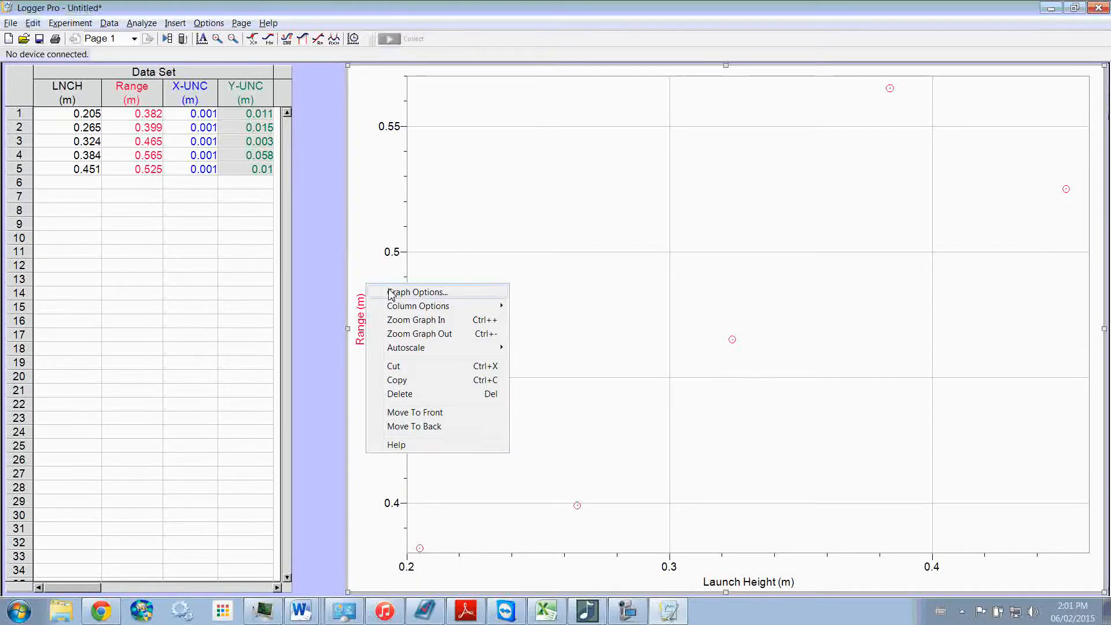
{"action": "left_click", "coordinate": [391, 293]}
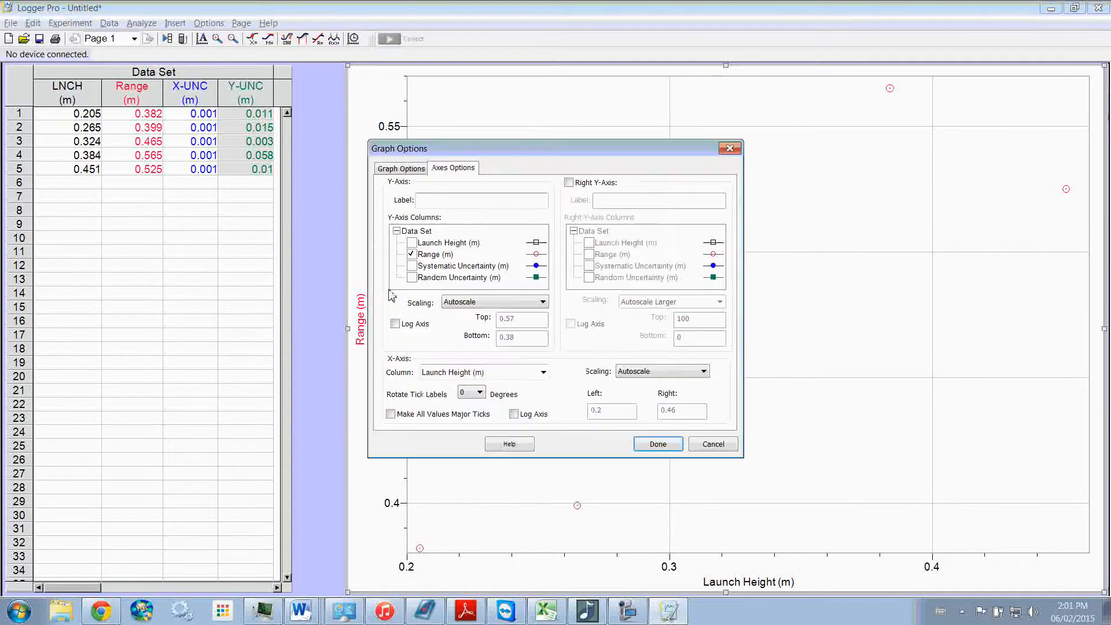
{"action": "left_click", "coordinate": [495, 302]}
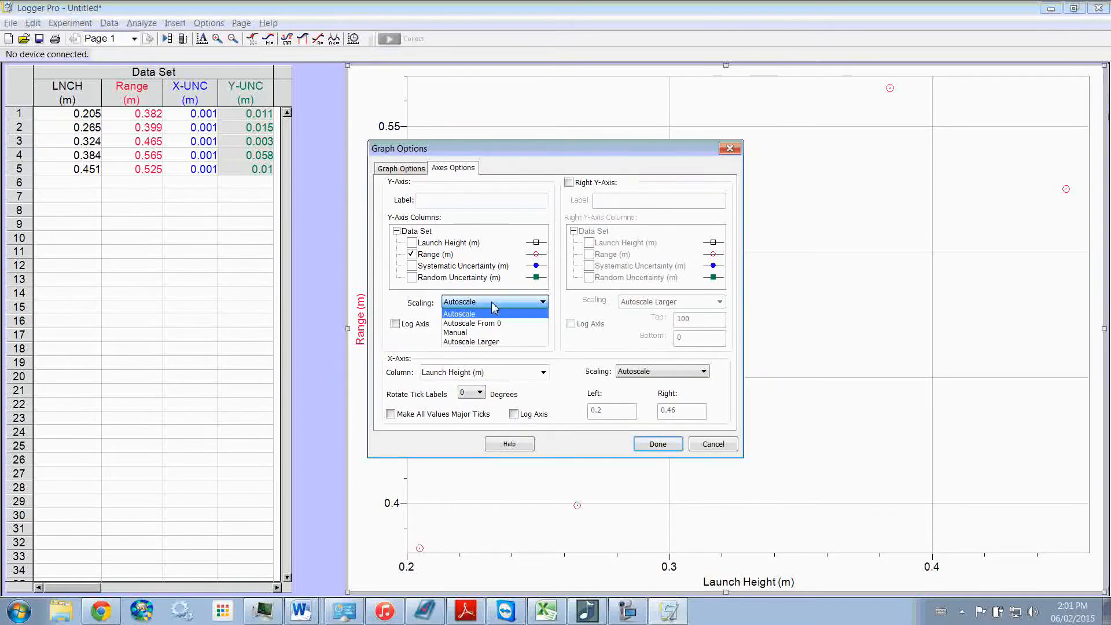
{"action": "left_click", "coordinate": [617, 356]}
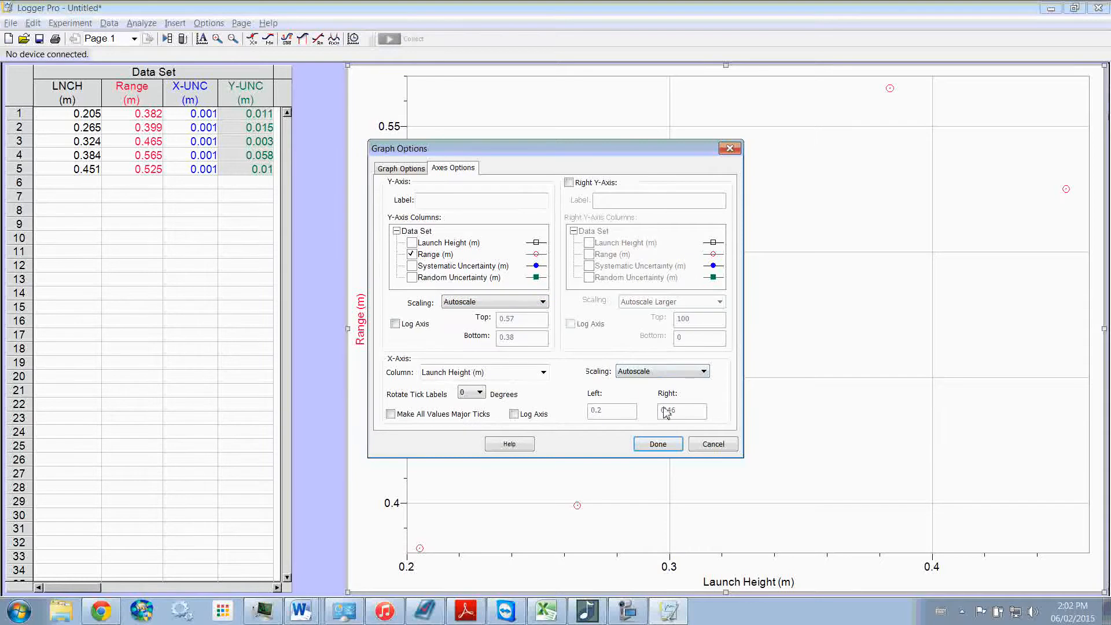
{"action": "left_click", "coordinate": [665, 449]}
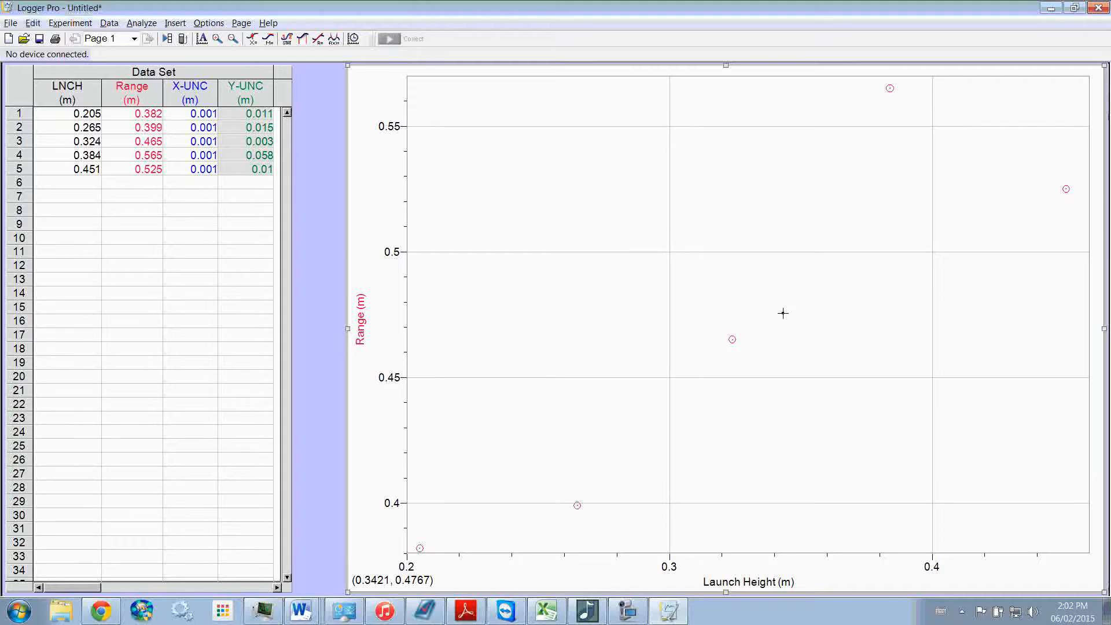
- Change the Range data points on the graph to the Filled Circle style in blue
{"action": "left_click", "coordinate": [735, 342]}
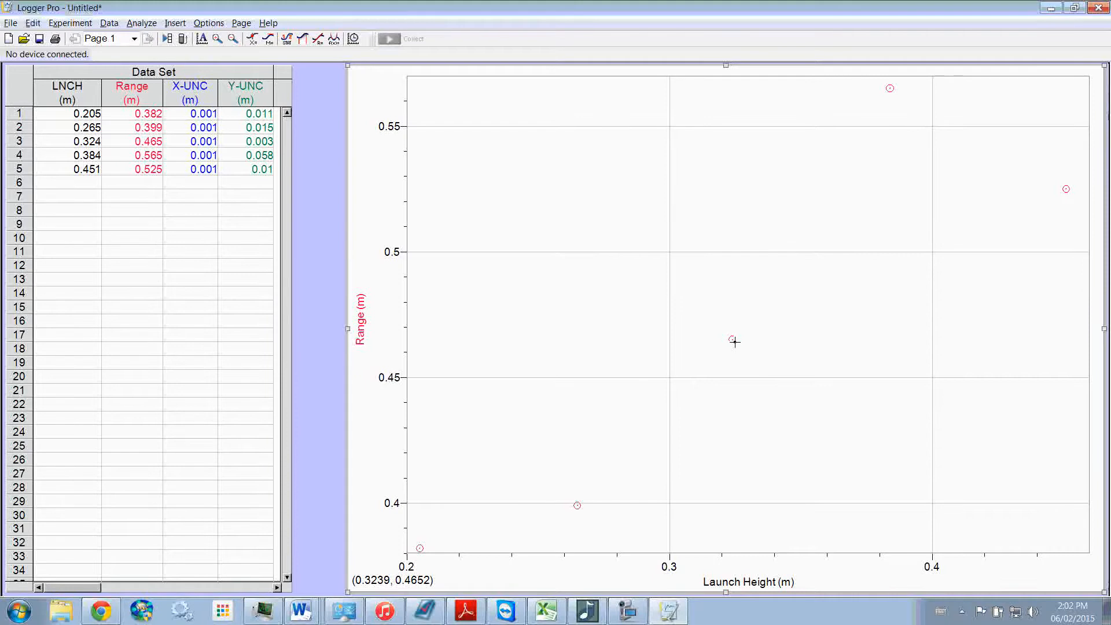
{"action": "double_click", "coordinate": [735, 342]}
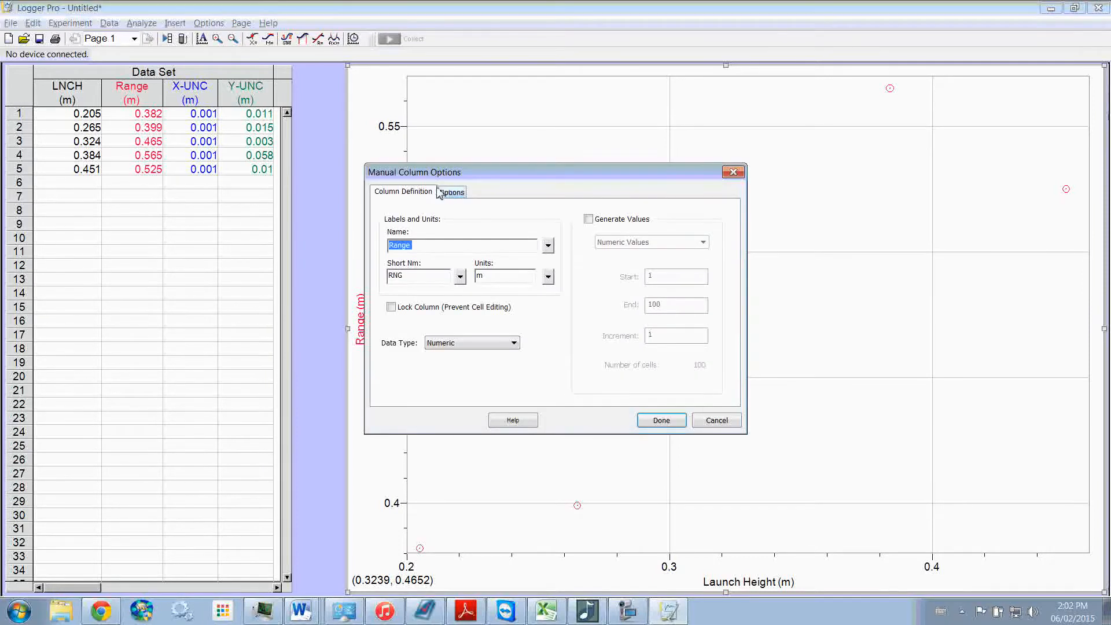
{"action": "left_click", "coordinate": [448, 194]}
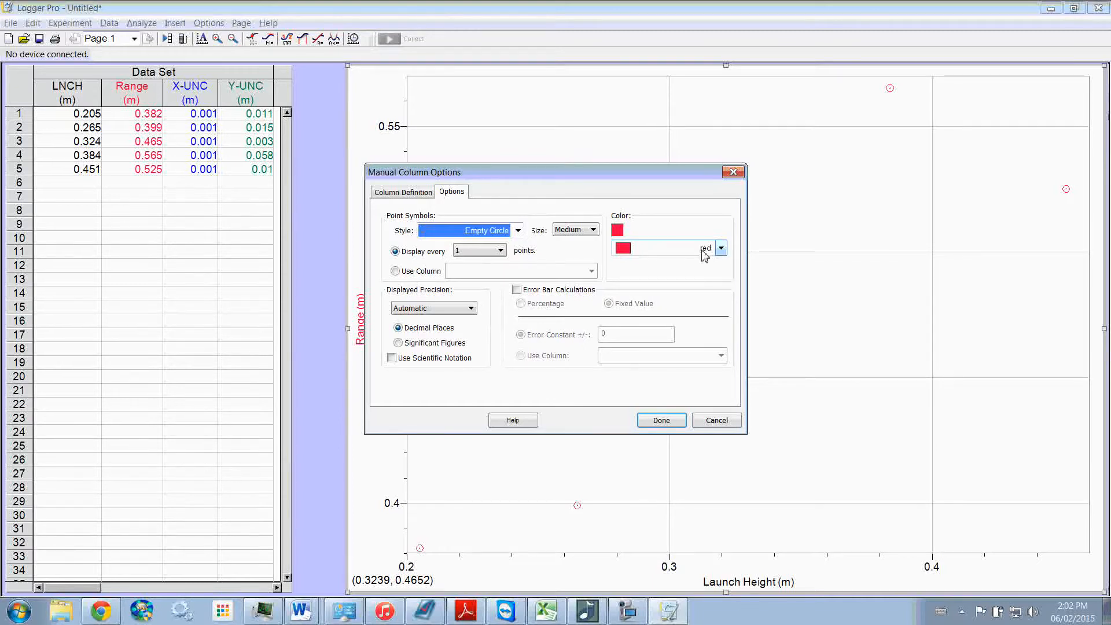
{"action": "left_click", "coordinate": [504, 233]}
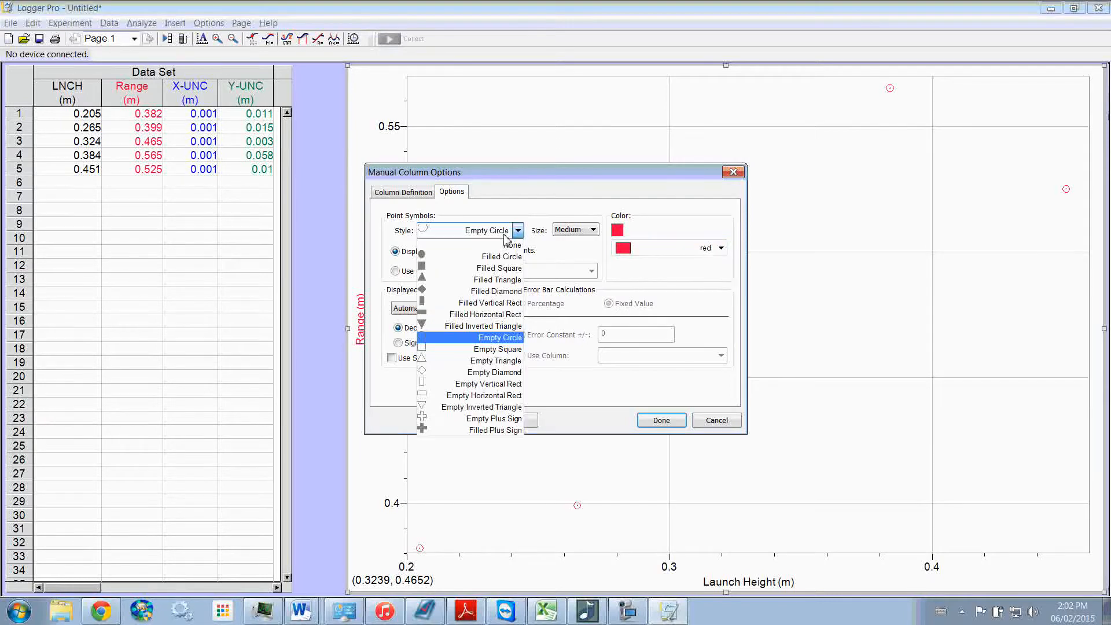
{"action": "left_click", "coordinate": [479, 256]}
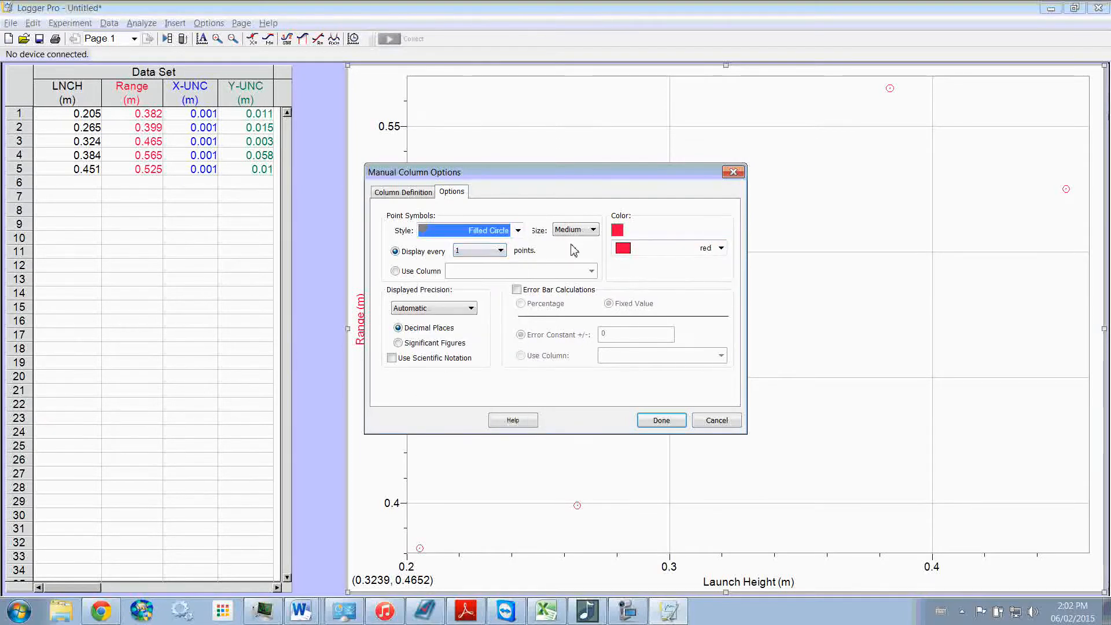
{"action": "left_click", "coordinate": [688, 258]}
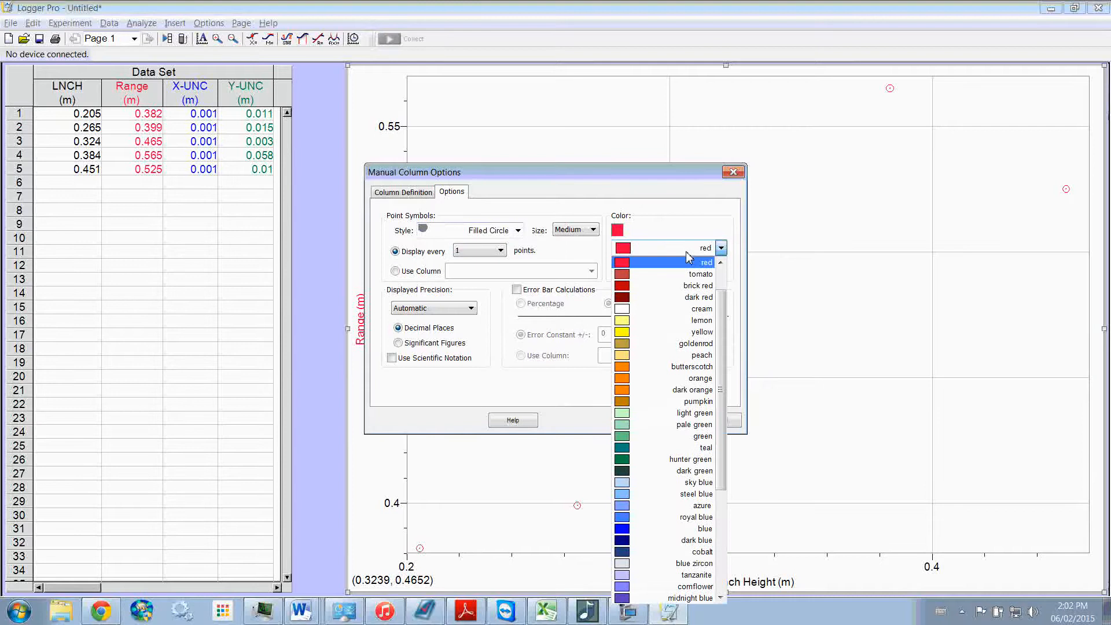
{"action": "left_click", "coordinate": [628, 528]}
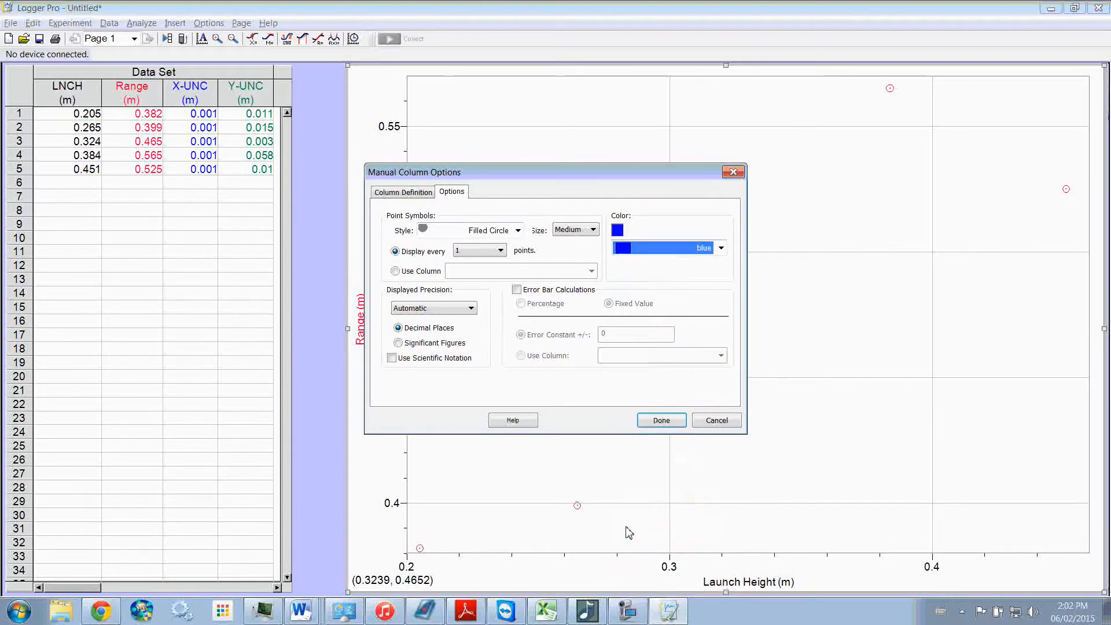
{"action": "left_click", "coordinate": [660, 420]}
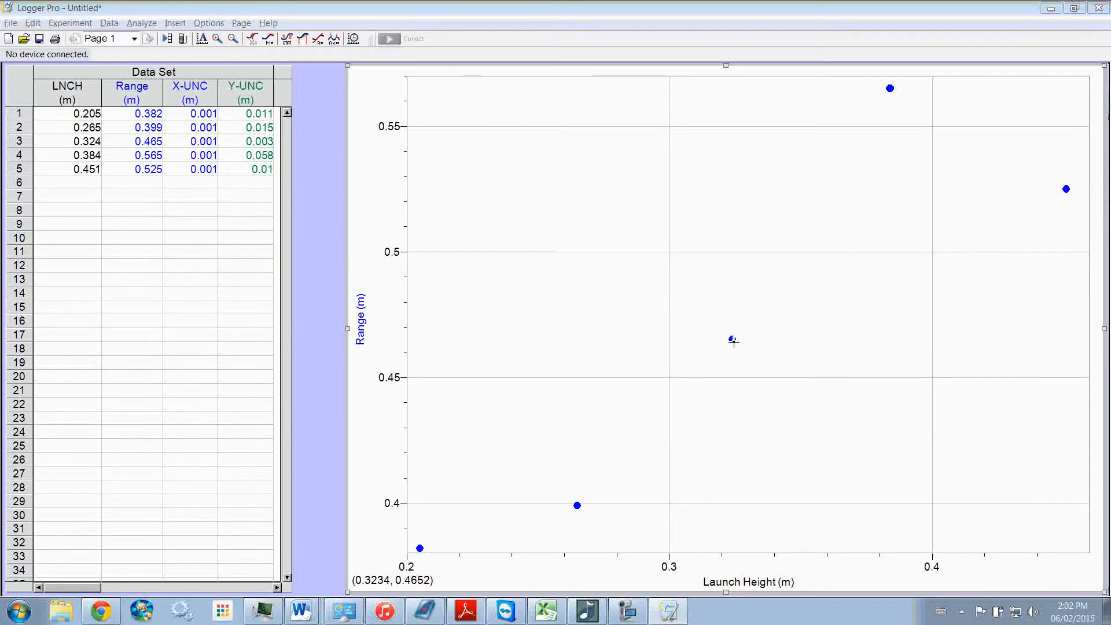
- Examine the point symbol styles and error bar settings offered in the Range column's options
{"action": "double_click", "coordinate": [732, 340]}
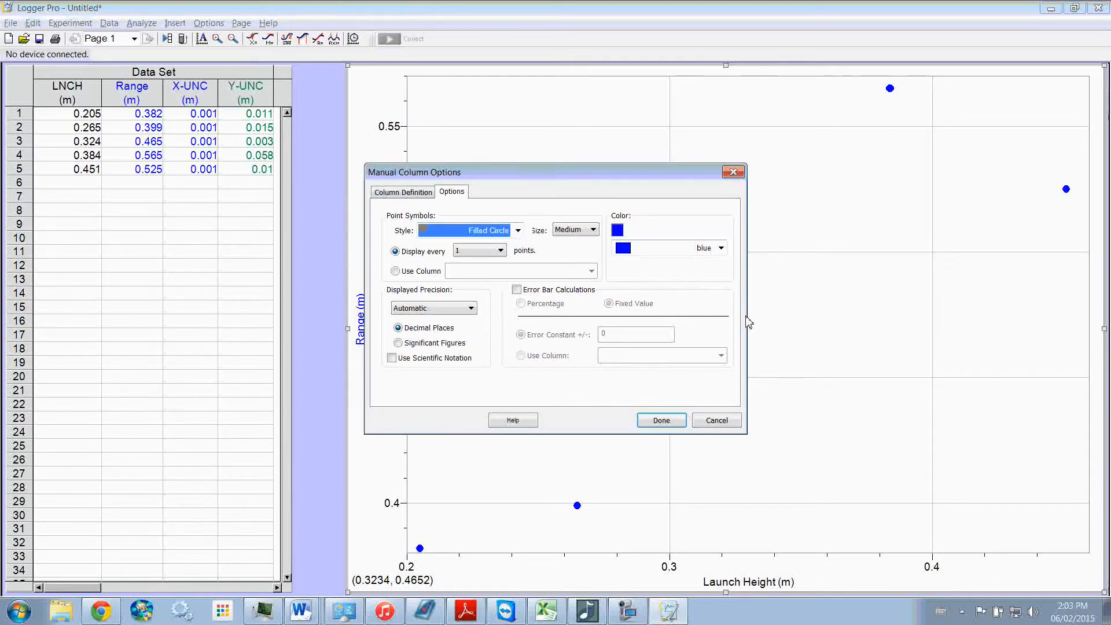
{"action": "left_click", "coordinate": [504, 229]}
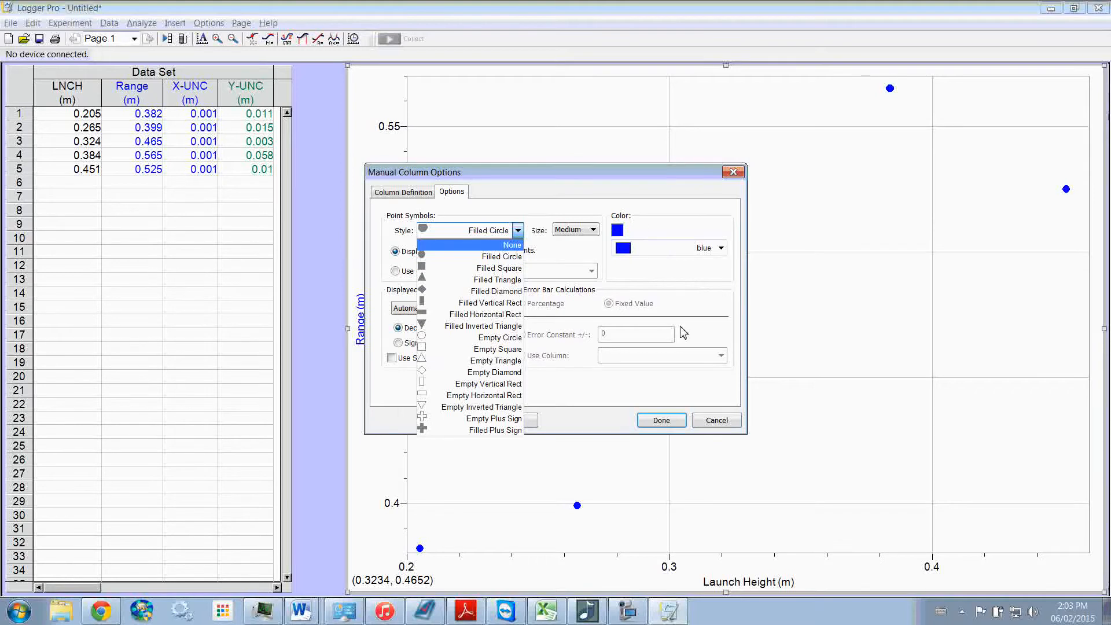
{"action": "left_click", "coordinate": [720, 421]}
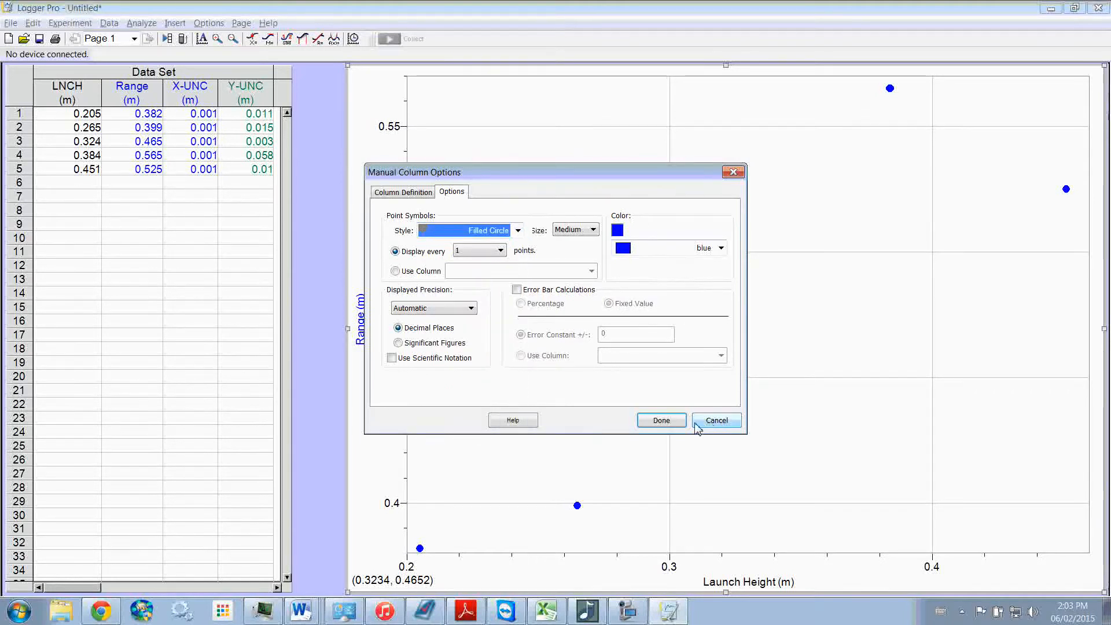
{"action": "left_click", "coordinate": [661, 420]}
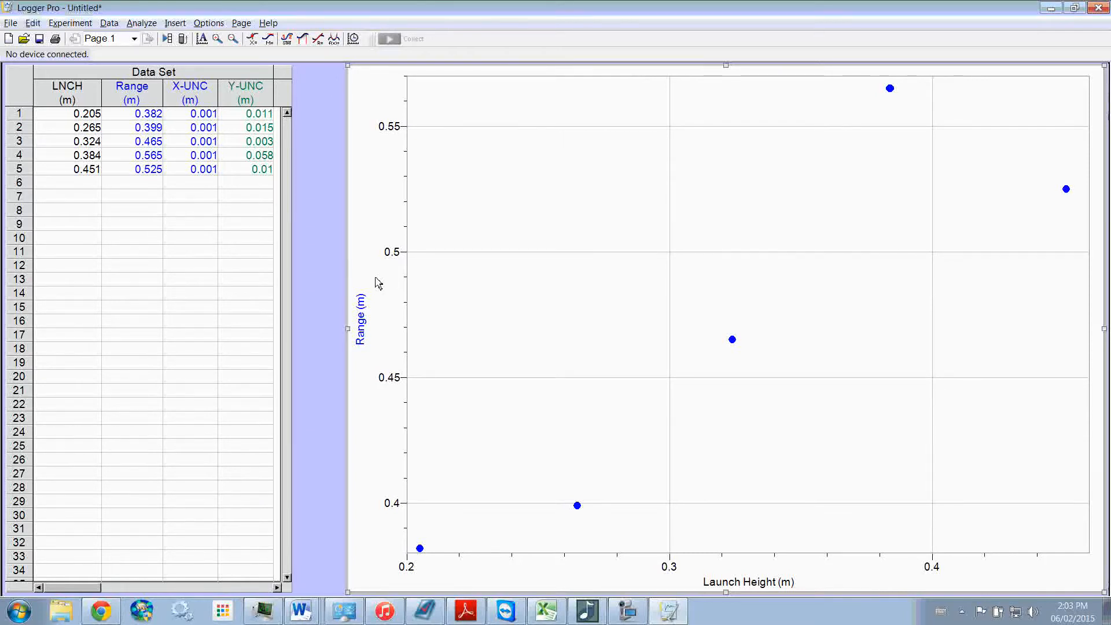
- Switch Connect Points on and back off in the graph's appearance options
{"action": "right_click", "coordinate": [536, 182]}
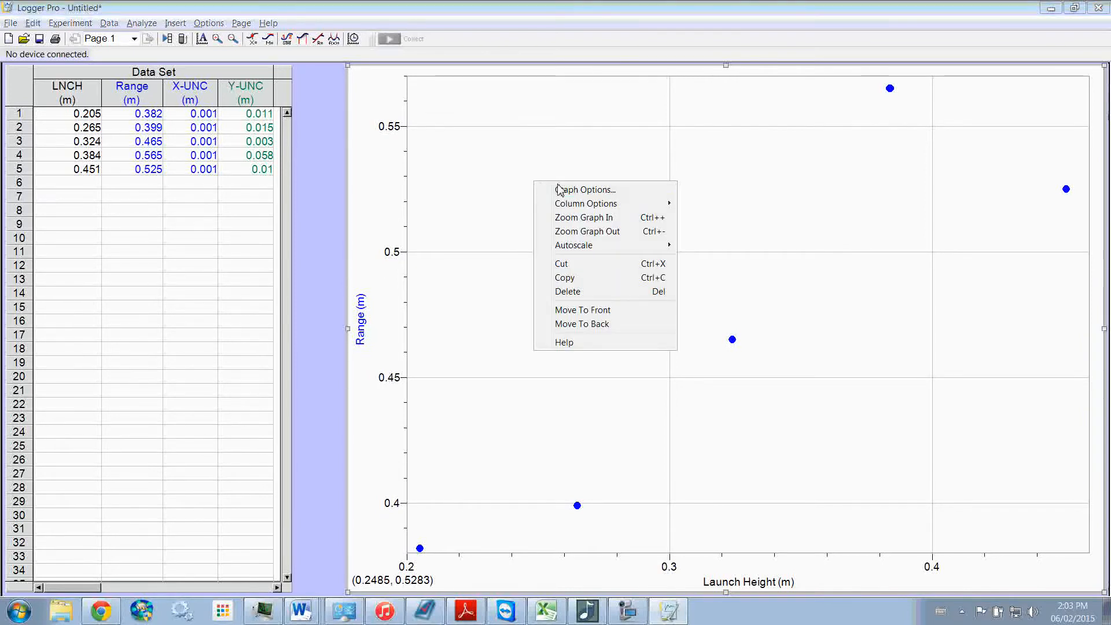
{"action": "left_click", "coordinate": [557, 189]}
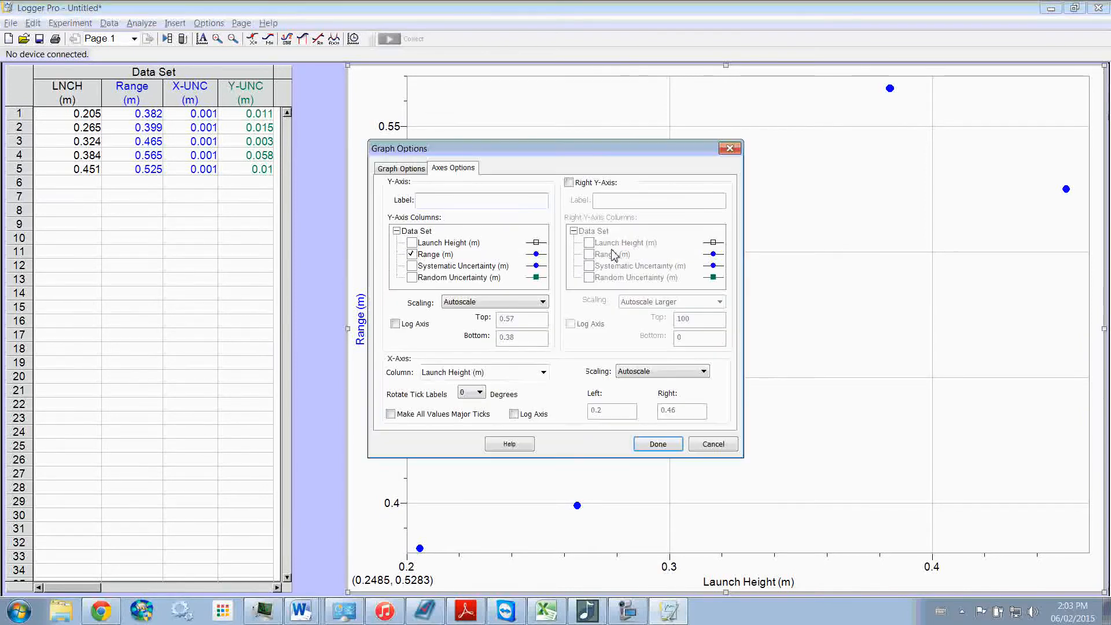
{"action": "left_click", "coordinate": [408, 167]}
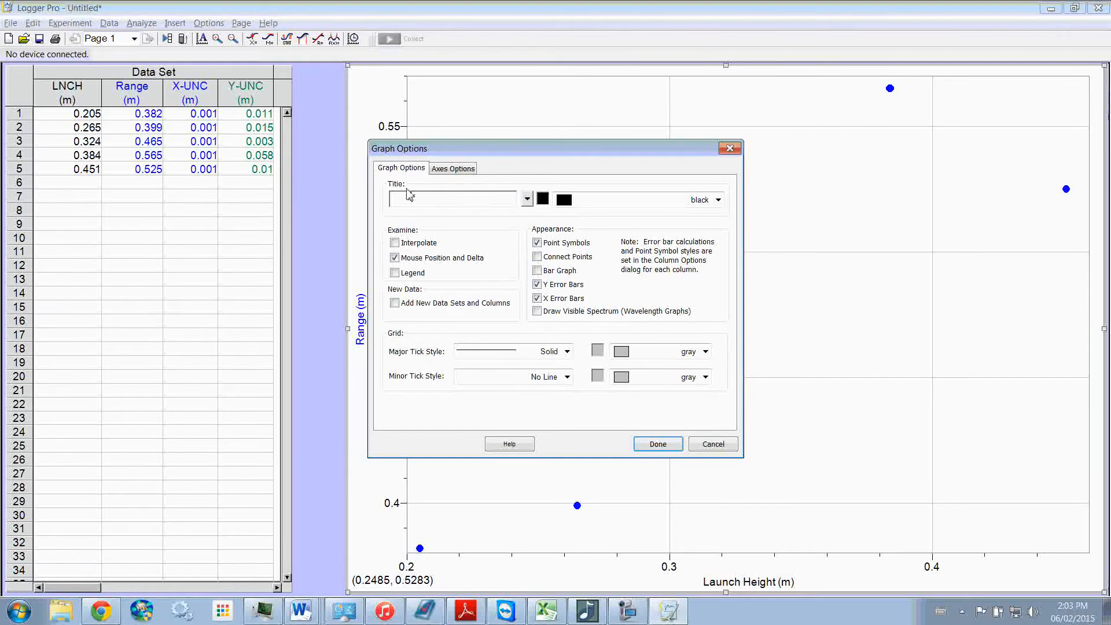
{"action": "left_click", "coordinate": [538, 258]}
{"action": "left_click", "coordinate": [538, 258]}
{"action": "left_click", "coordinate": [656, 444]}
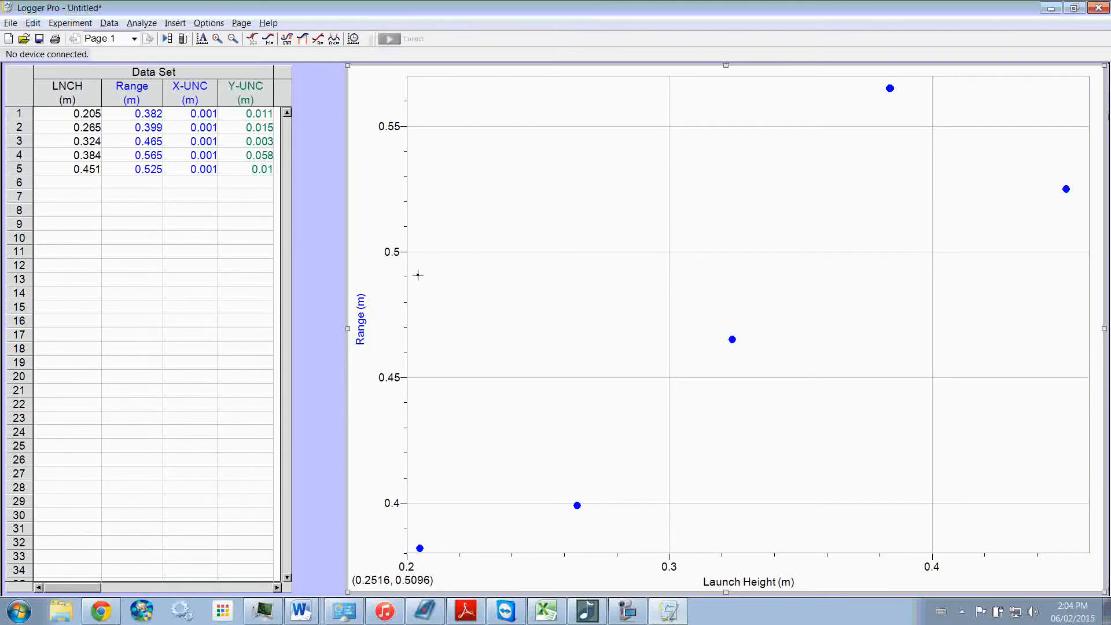
- Check the graph's appearance settings and axis options, and leave them without applying changes
{"action": "right_click", "coordinate": [553, 260]}
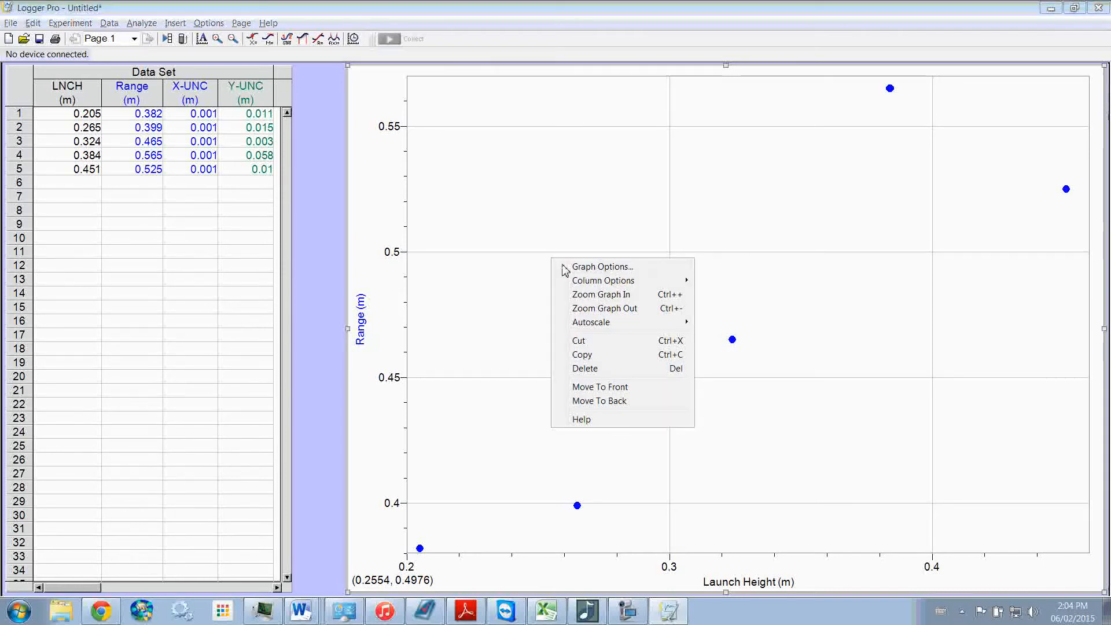
{"action": "left_click", "coordinate": [563, 267]}
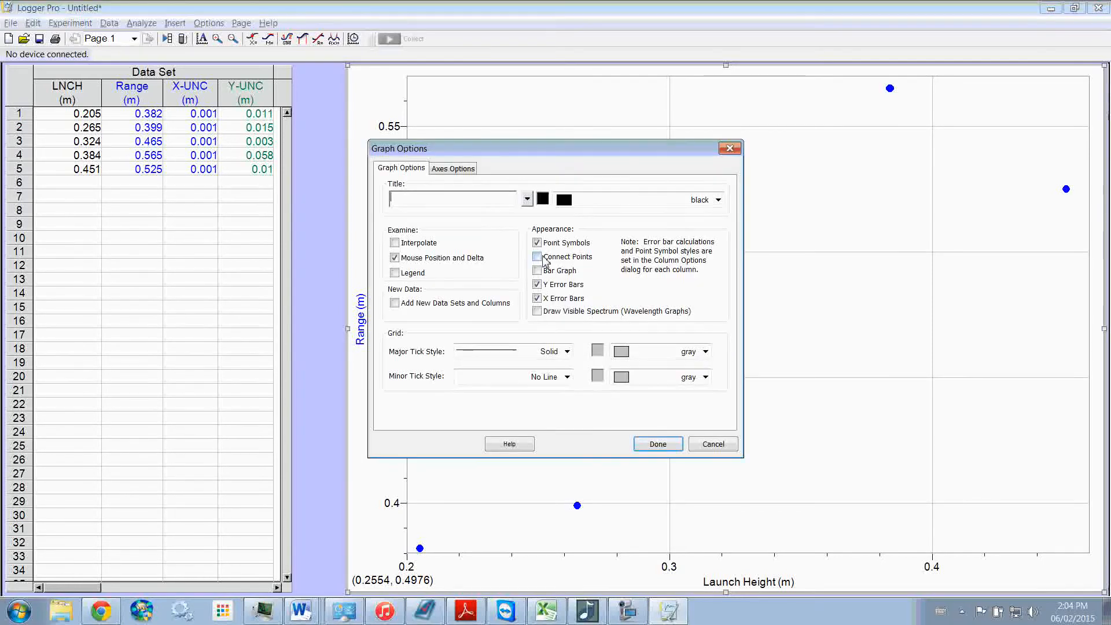
{"action": "left_click", "coordinate": [461, 169]}
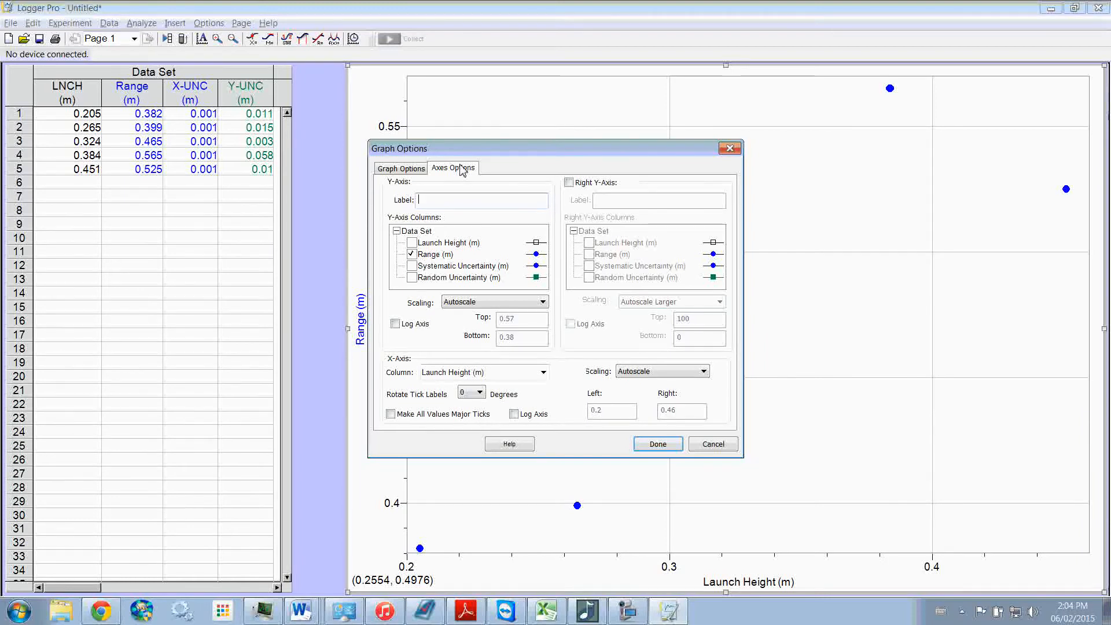
{"action": "left_click", "coordinate": [713, 443]}
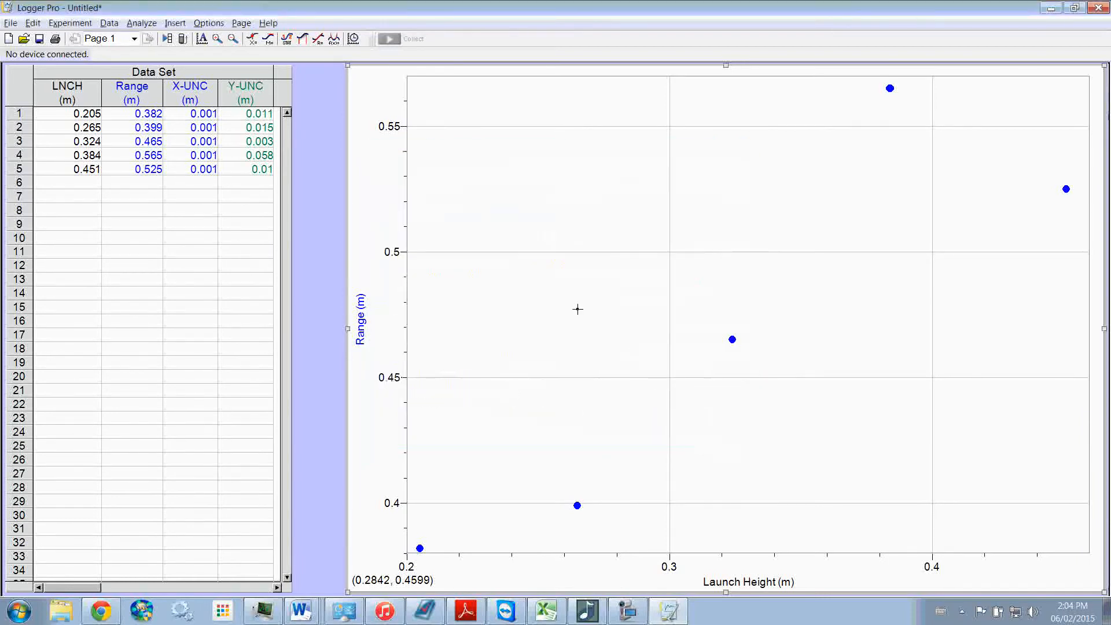
- Examine the Range column's point symbol, precision and error bar options, and leave them without applying changes
{"action": "right_click", "coordinate": [565, 201]}
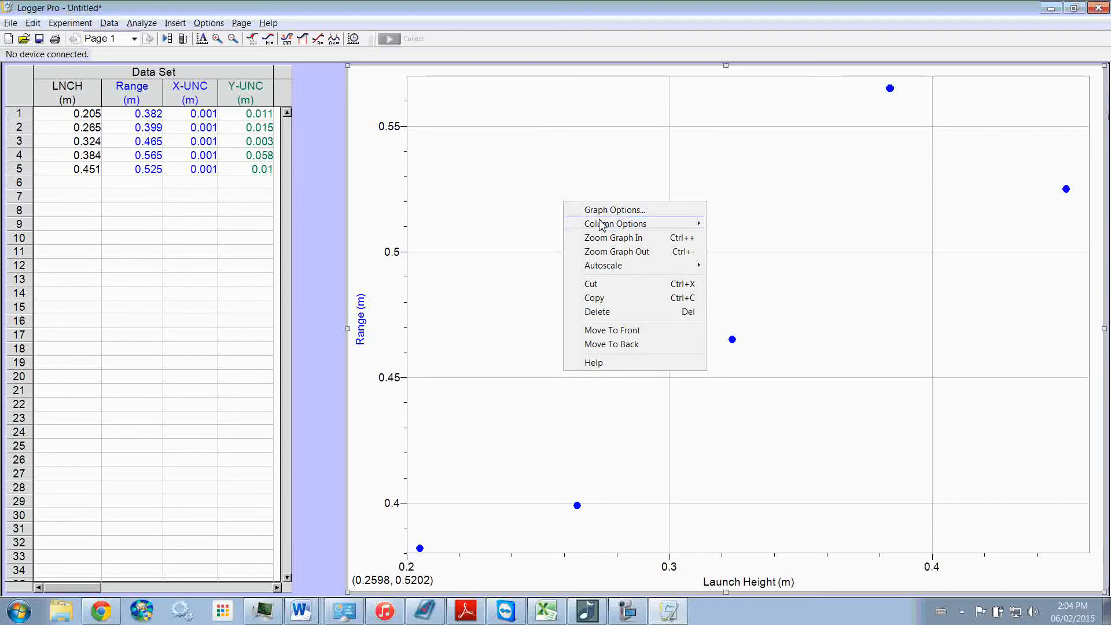
{"action": "mouse_move", "coordinate": [601, 224]}
{"action": "left_click", "coordinate": [492, 225]}
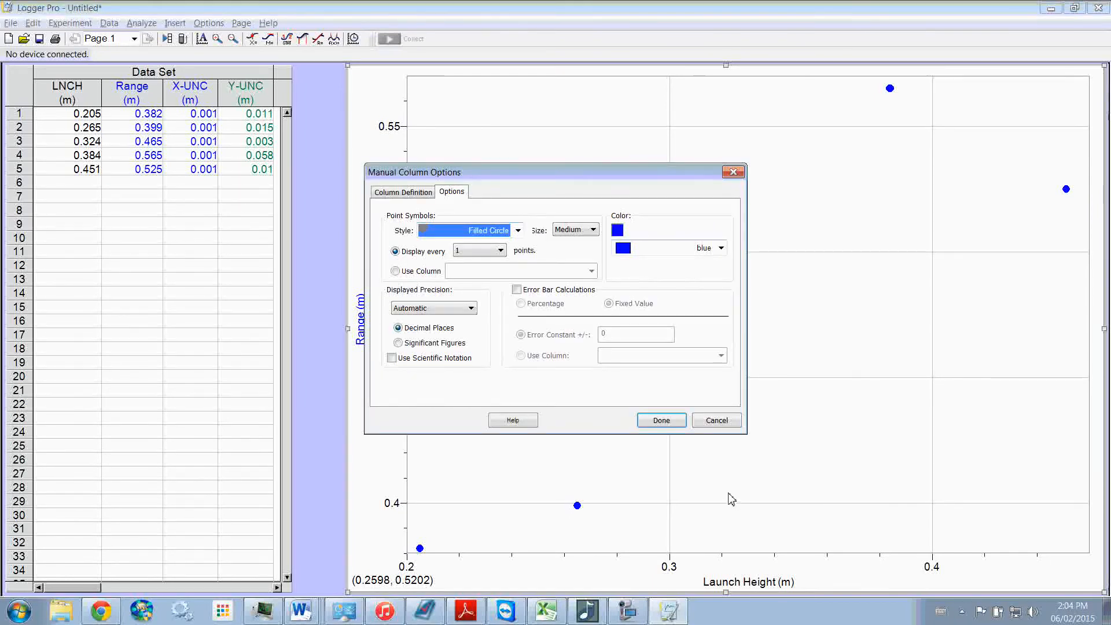
{"action": "left_click", "coordinate": [706, 422]}
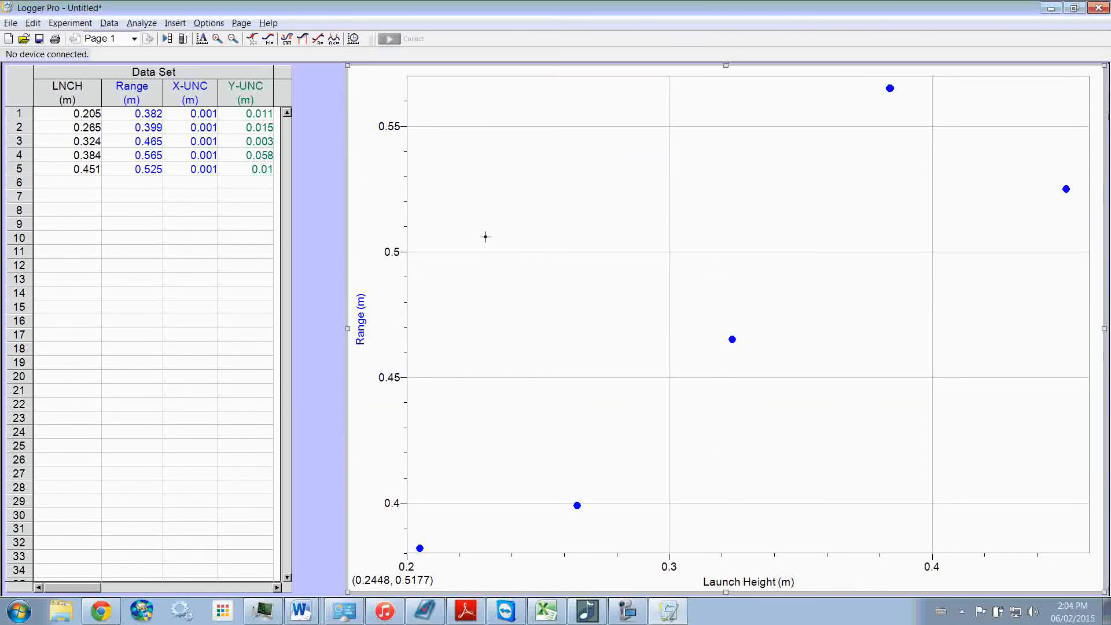
- Open the column options for the graph's Launch Height data
{"action": "right_click", "coordinate": [507, 228]}
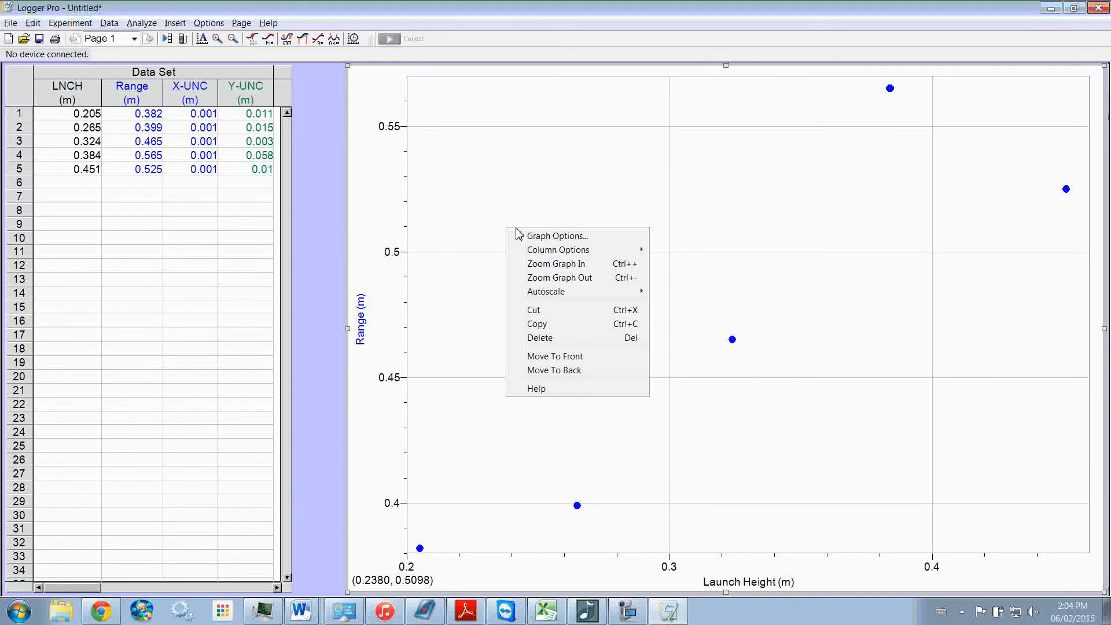
{"action": "mouse_move", "coordinate": [538, 254]}
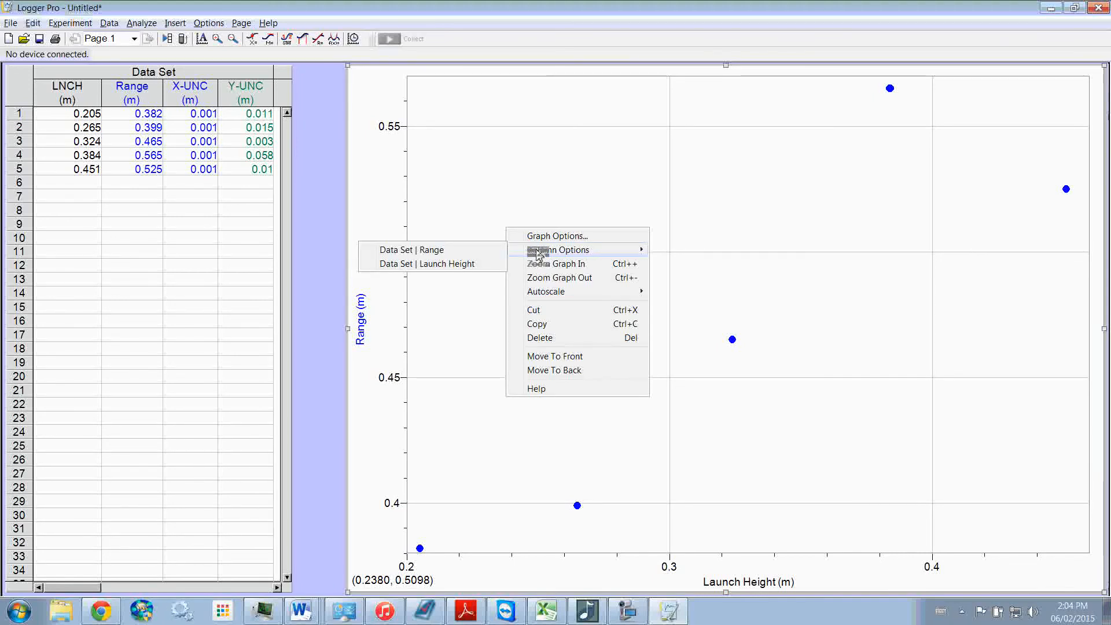
{"action": "left_click", "coordinate": [442, 267]}
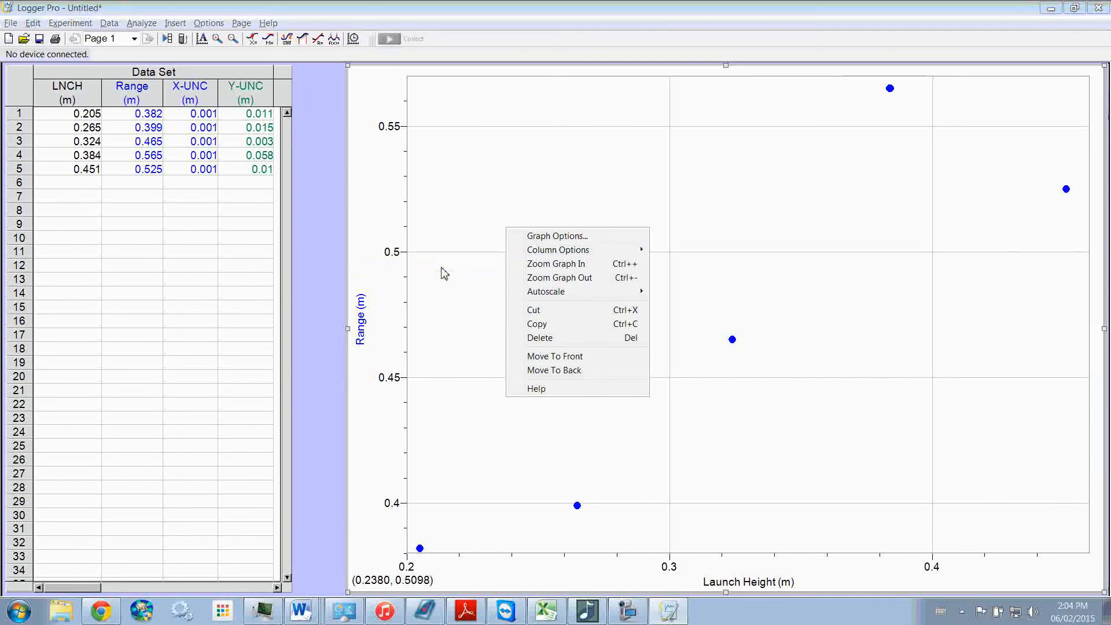